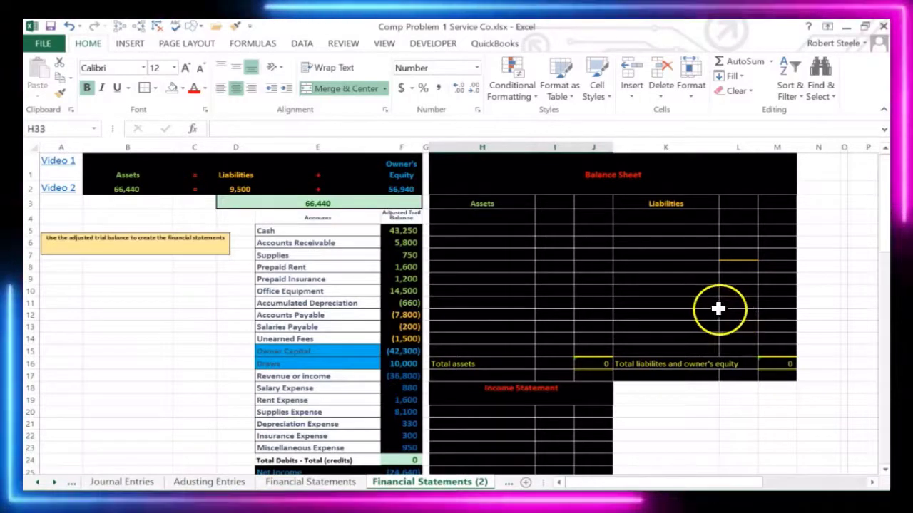
Look over the blank balance sheet, income statement and statement of owner's equity beside the adjusted trial balance
scroll(718, 308, down, 4)
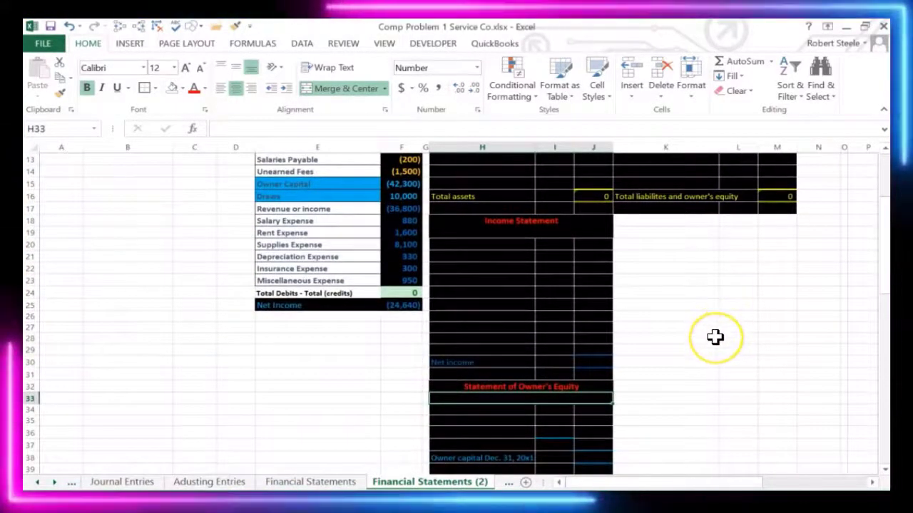
scroll(715, 336, up, 4)
click(403, 216)
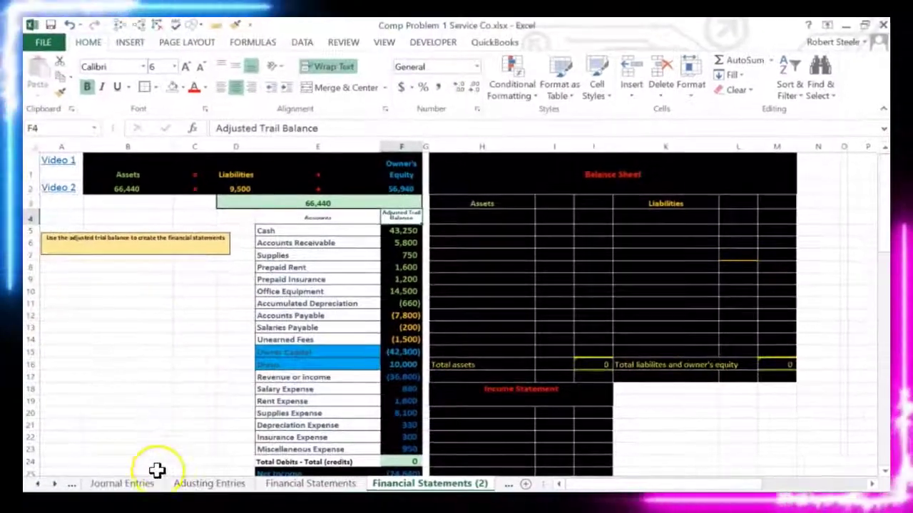
Review the trial balance and general ledger accounts on the Journal Entries worksheet
click(139, 484)
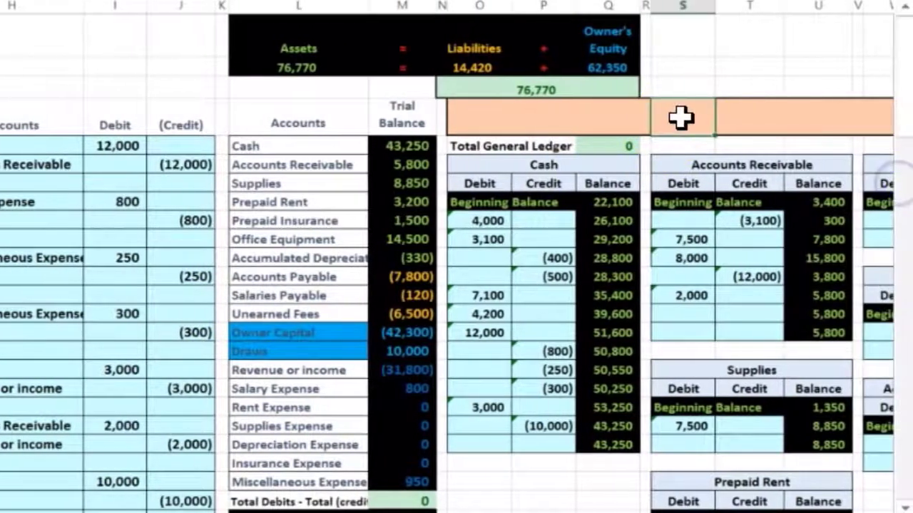
click(799, 118)
key(Right)
key(Right)
key(Right)
key(Right)
key(Right)
key(Right)
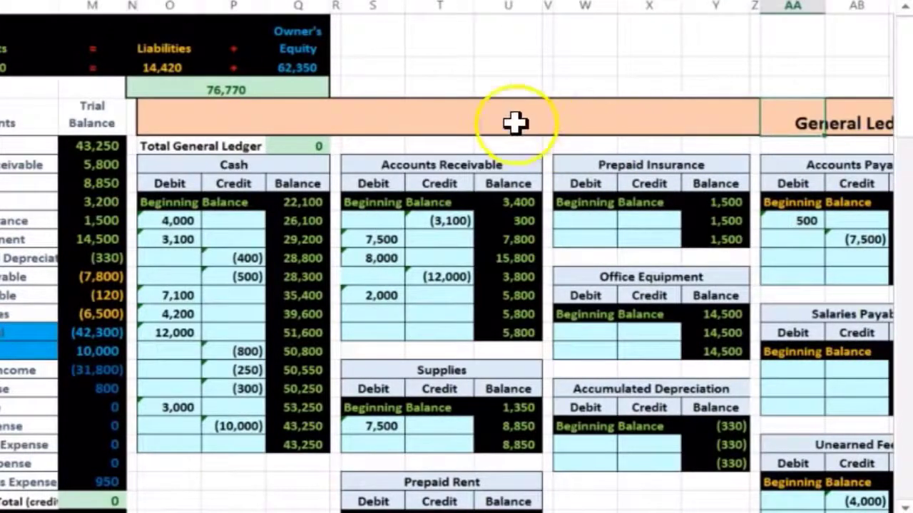
click(118, 123)
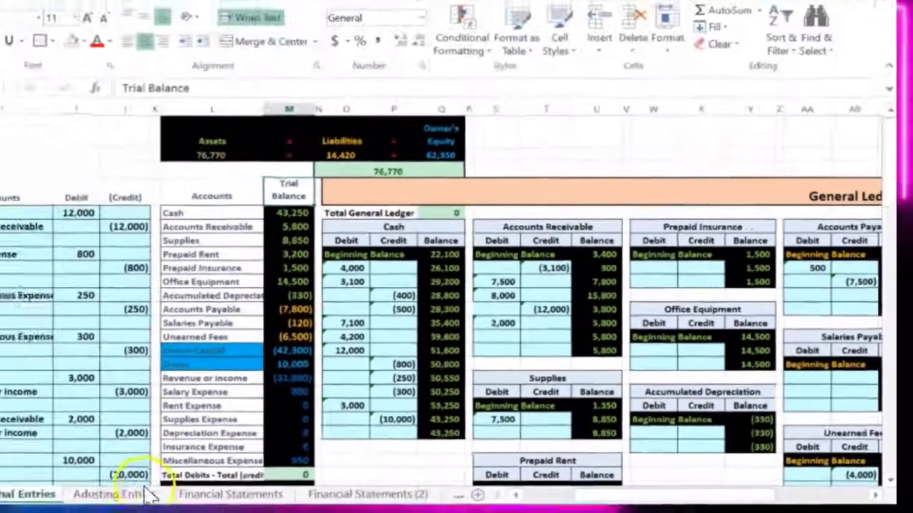
Examine the adjusting entries and the unadjusted and adjusted trial balance columns on the Adusting Entries worksheet
click(214, 482)
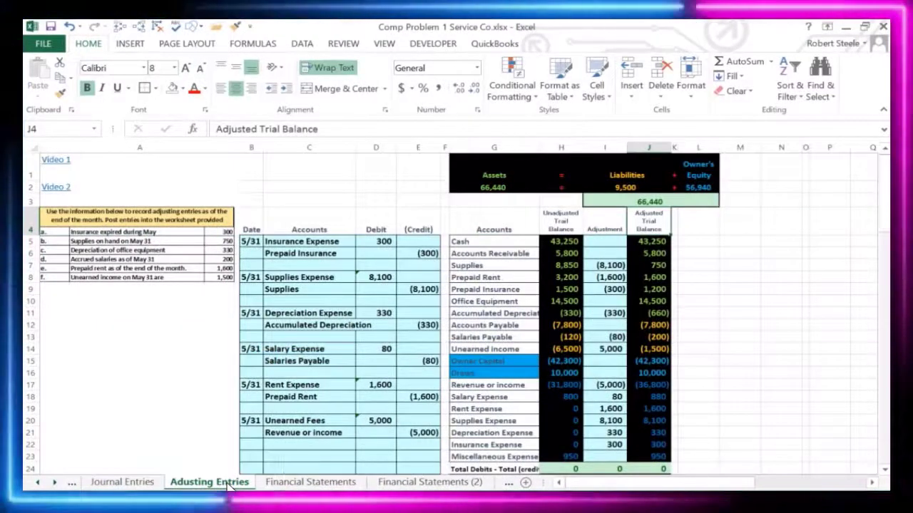
click(183, 364)
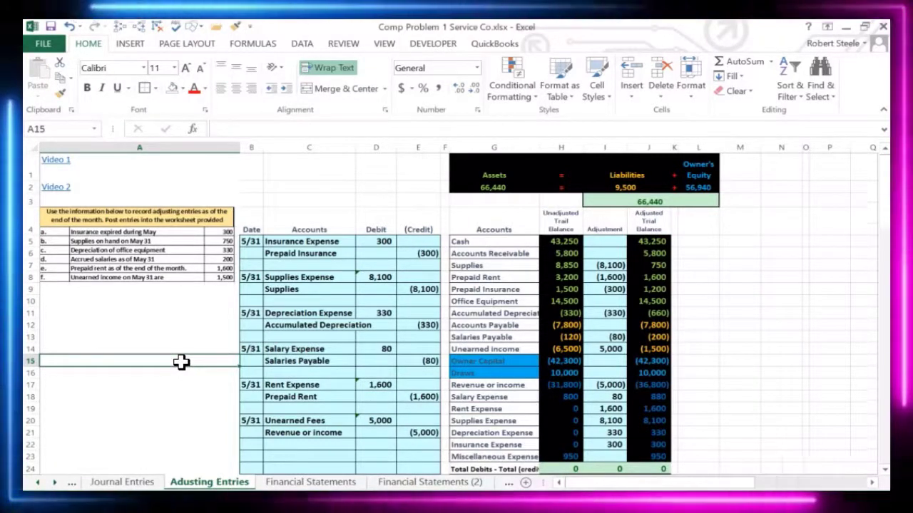
click(231, 362)
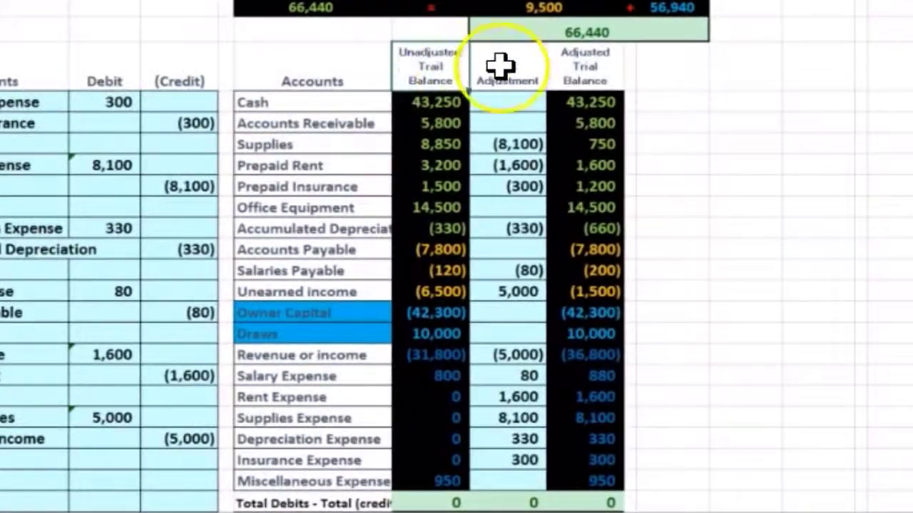
click(604, 61)
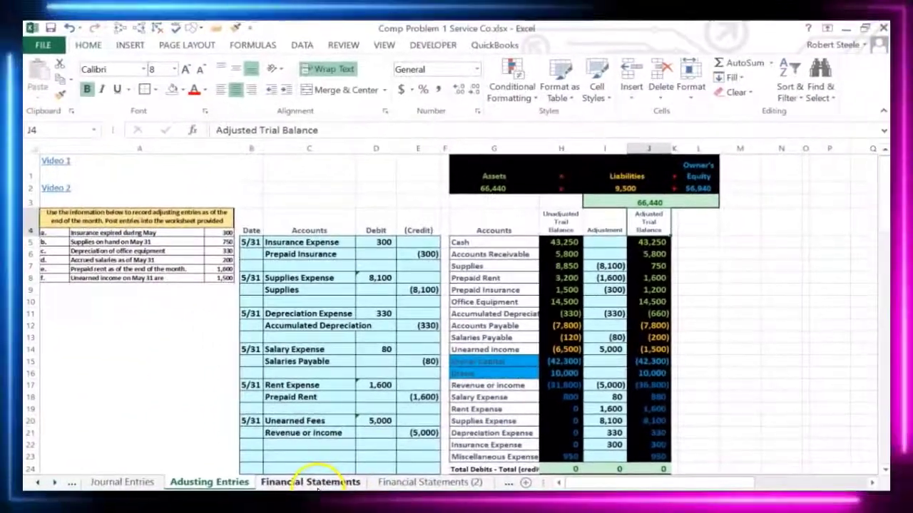
View the completed Financial Statements worksheet and return to the adjusted trial balance on Financial Statements (2)
click(314, 482)
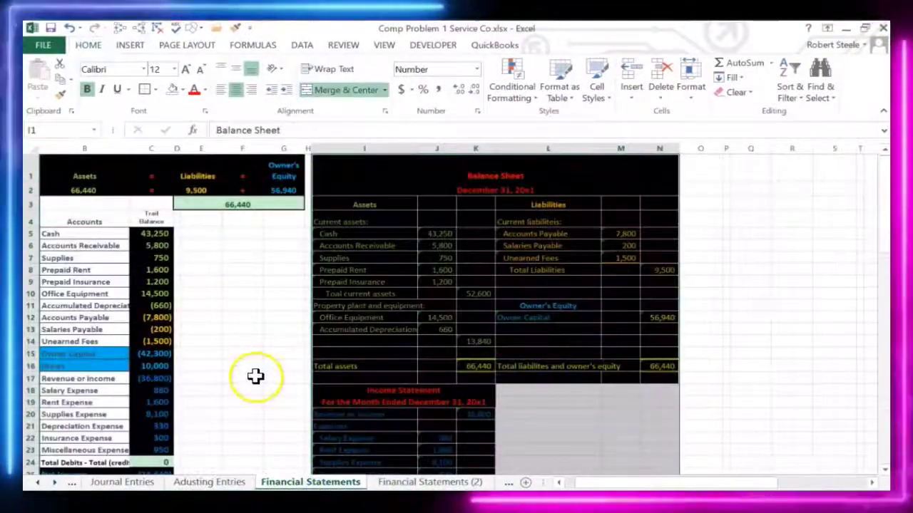
key(ctrl+Page_Down)
click(391, 236)
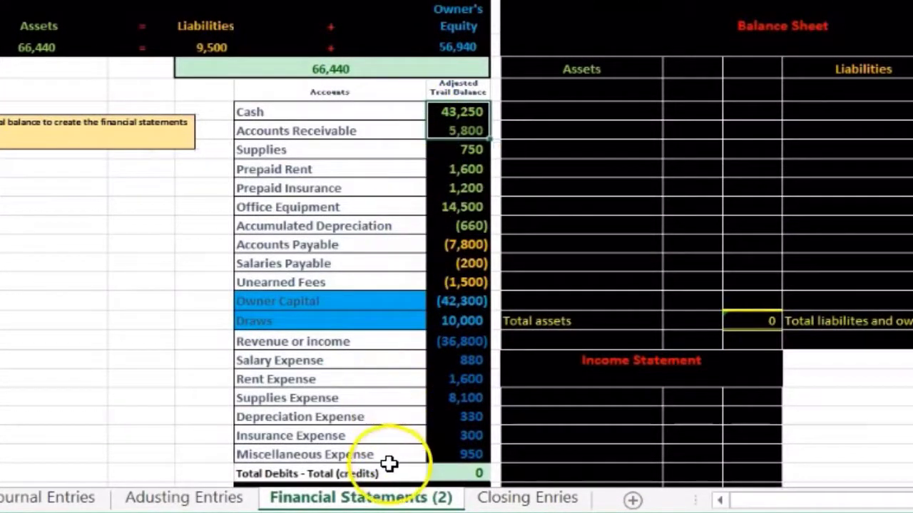
Examine the adjusted trial balance column from Cash down to Miscellaneous Expense
click(457, 90)
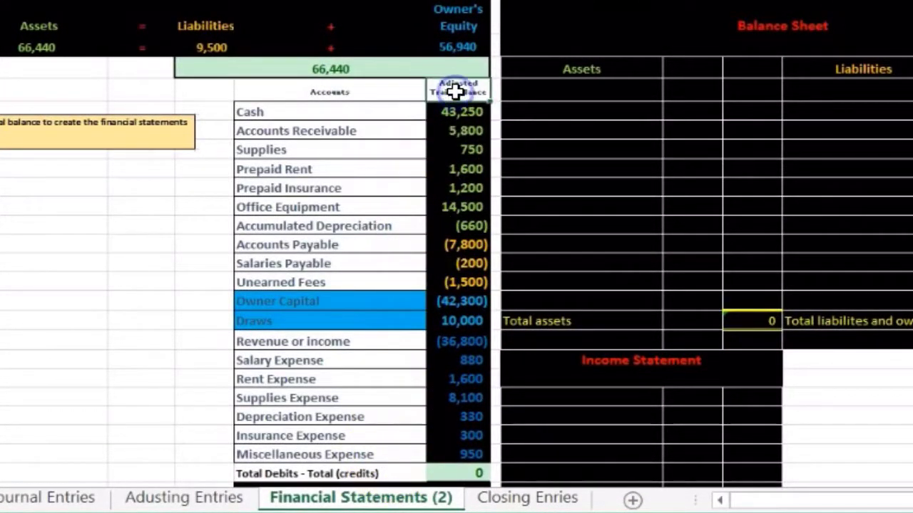
click(461, 112)
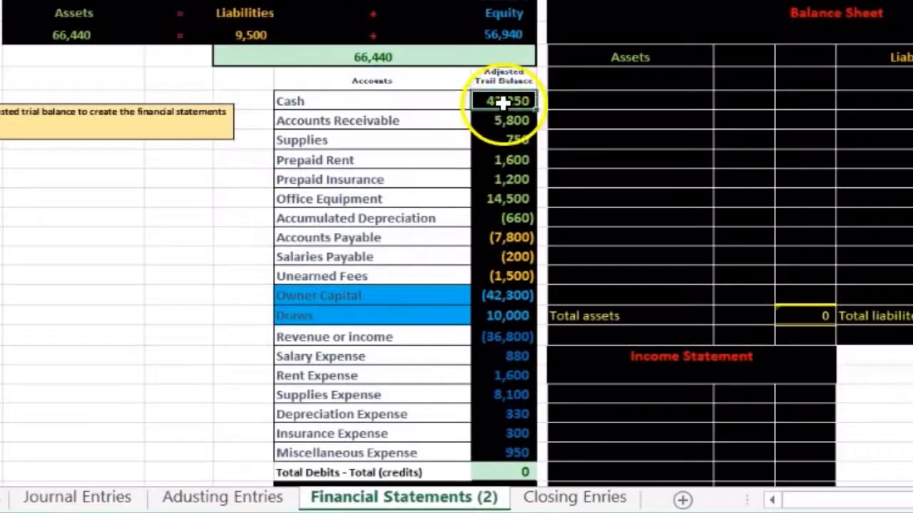
drag(472, 128, 493, 454)
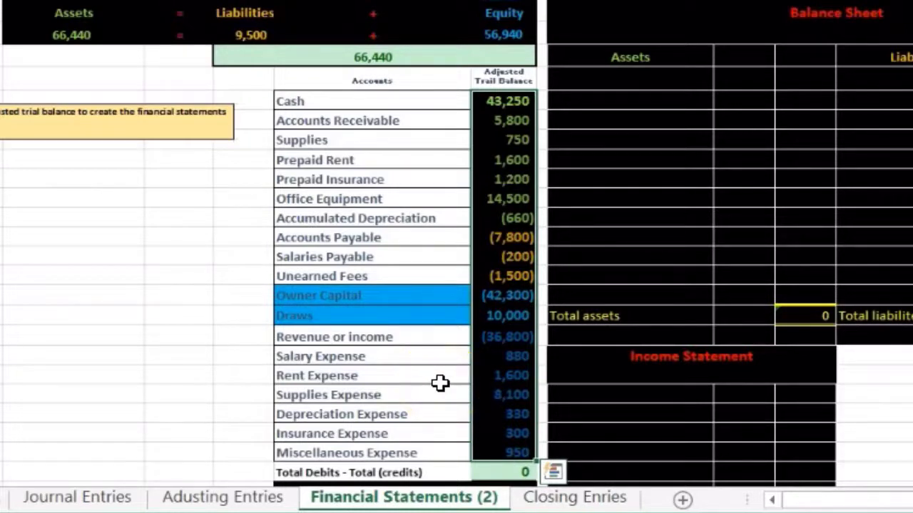
click(508, 142)
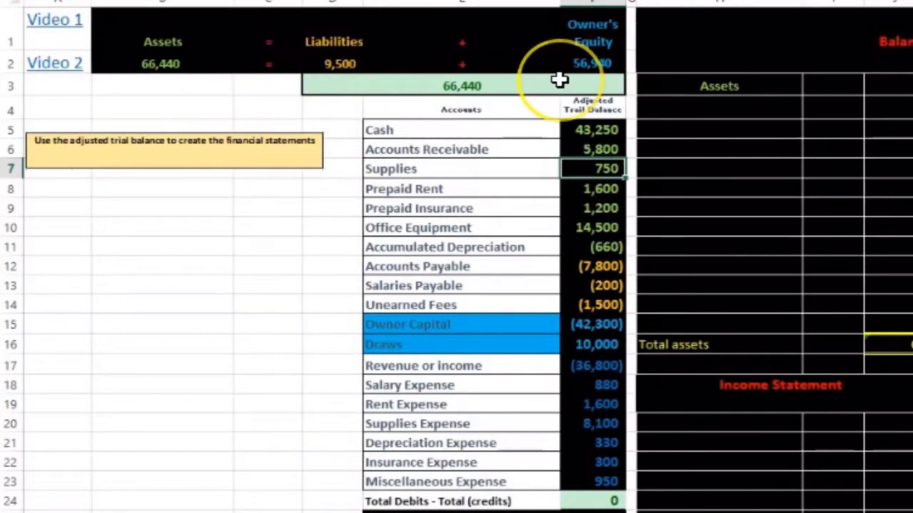
Inspect the accounting equation cells above the trial balance, checking the formulas for assets, liabilities and owner's equity
click(142, 64)
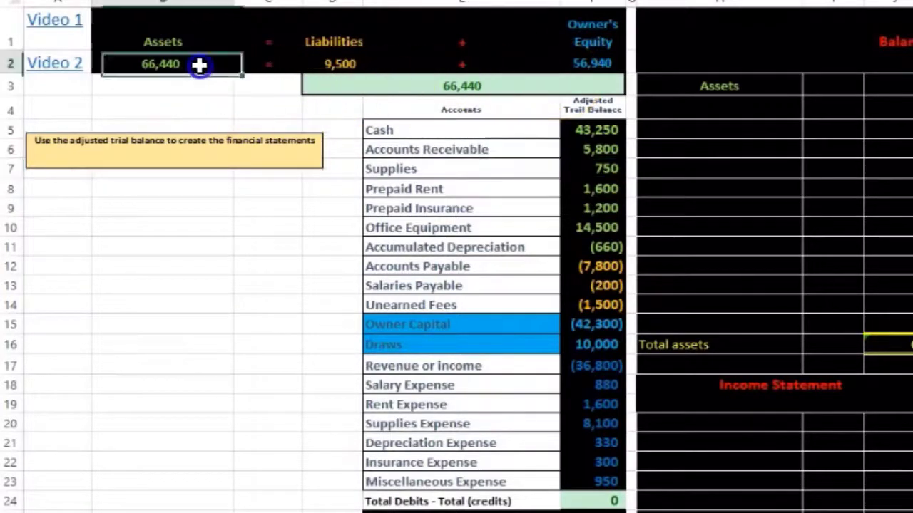
click(419, 83)
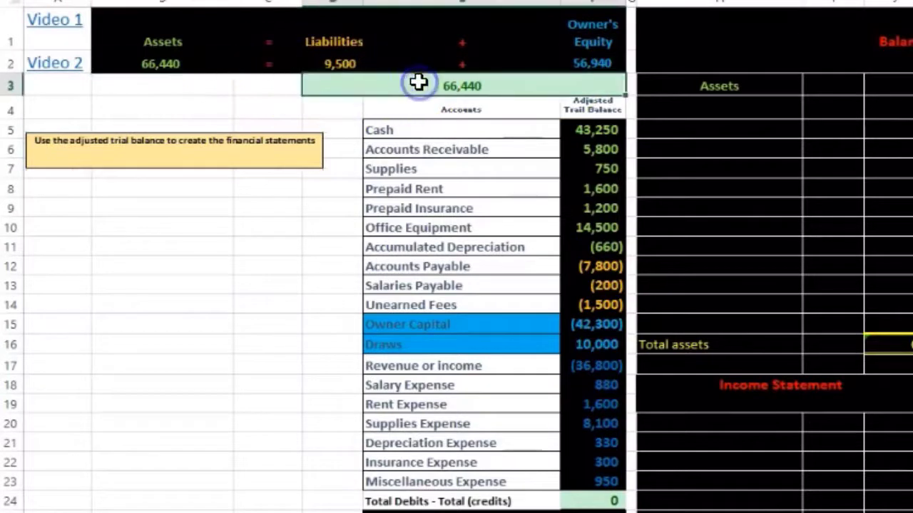
double_click(192, 70)
click(316, 62)
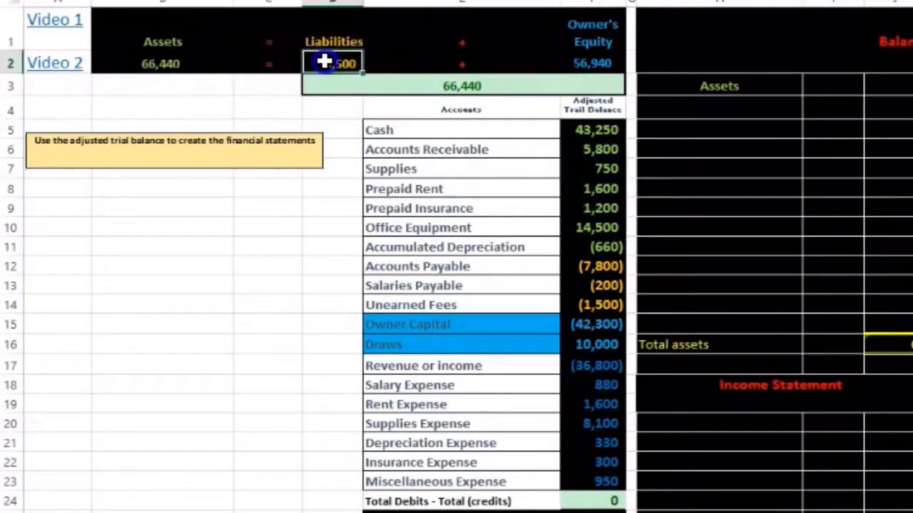
double_click(324, 63)
key(Return)
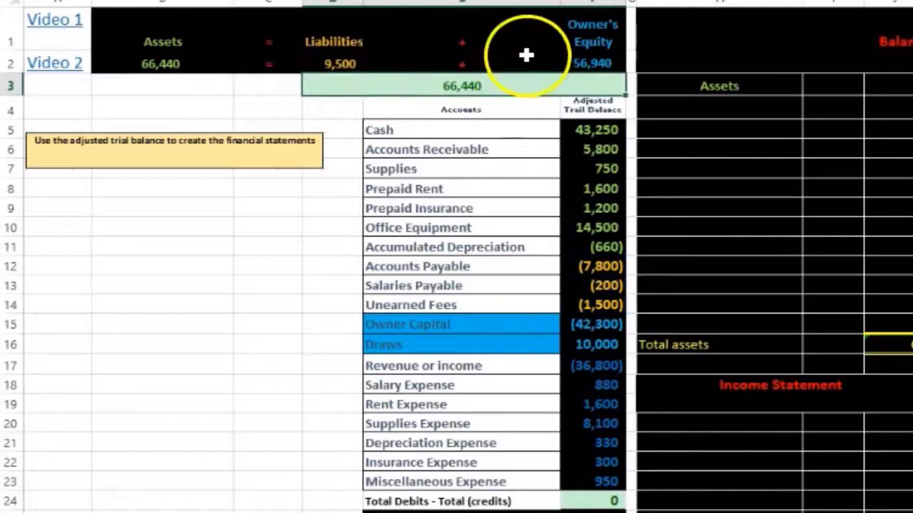
double_click(587, 65)
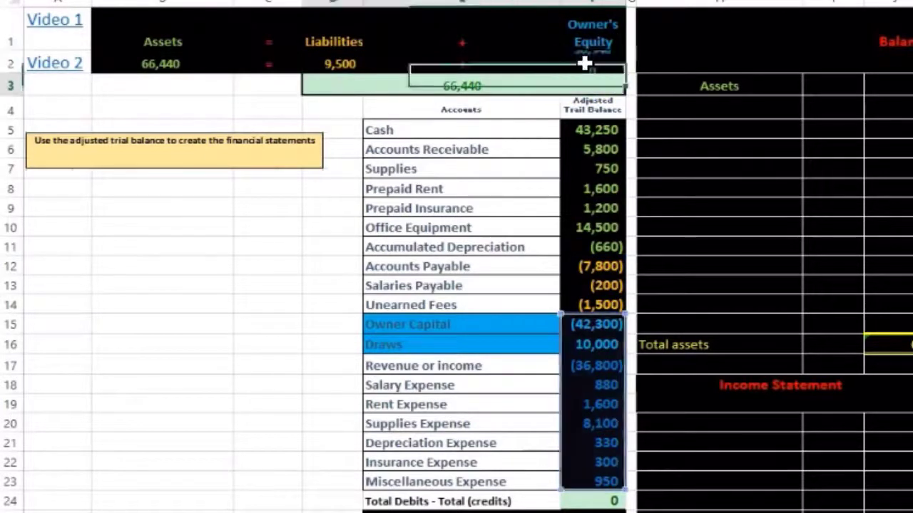
key(Return)
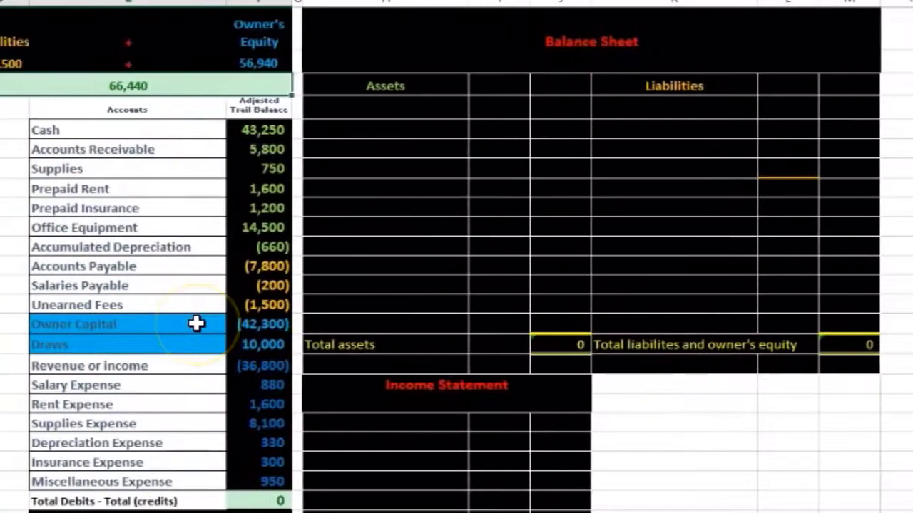
Check the total assets and total liabilities and owner's equity cells on the balance sheet
click(560, 344)
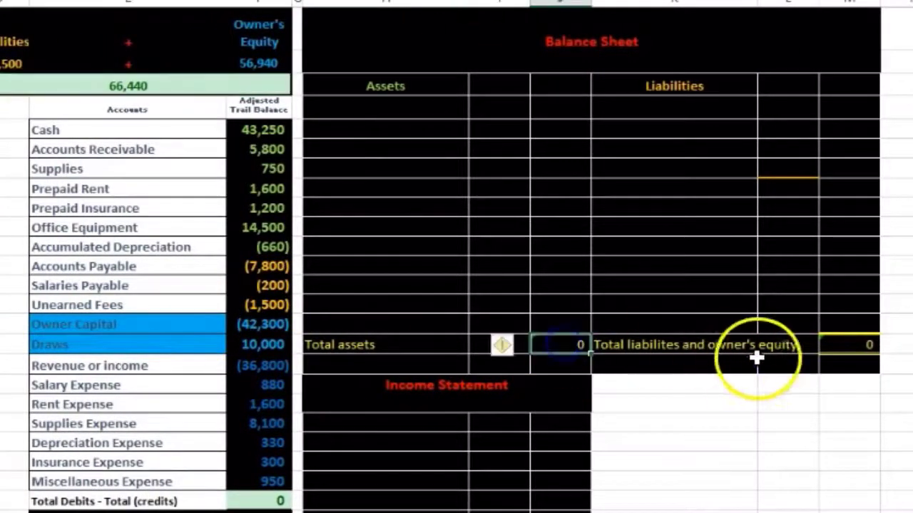
click(382, 351)
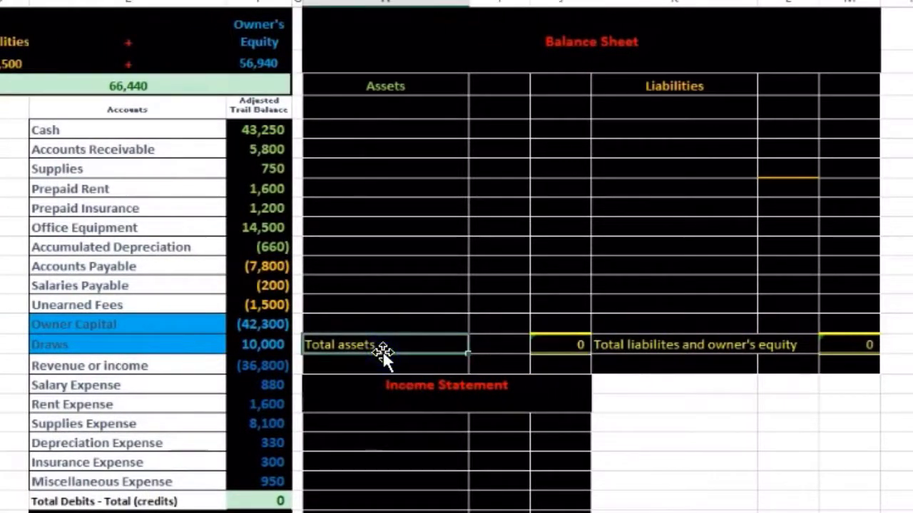
click(555, 352)
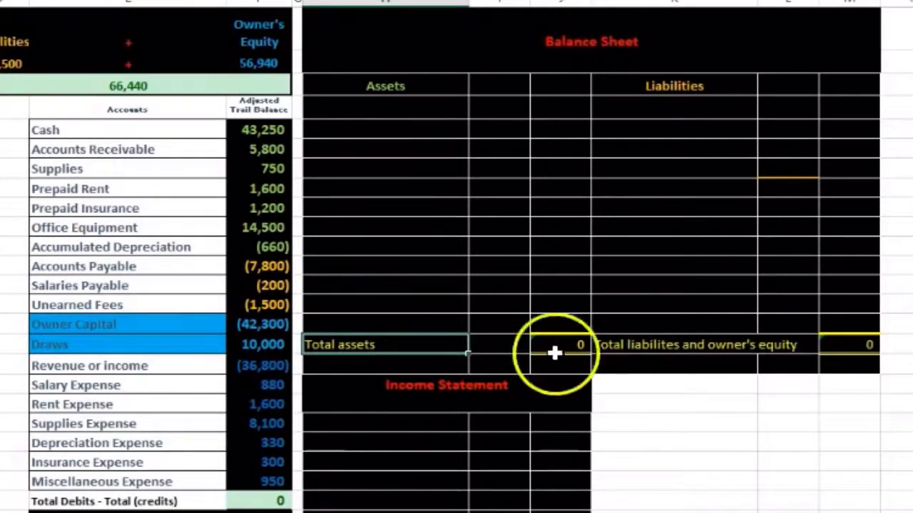
click(701, 347)
click(844, 346)
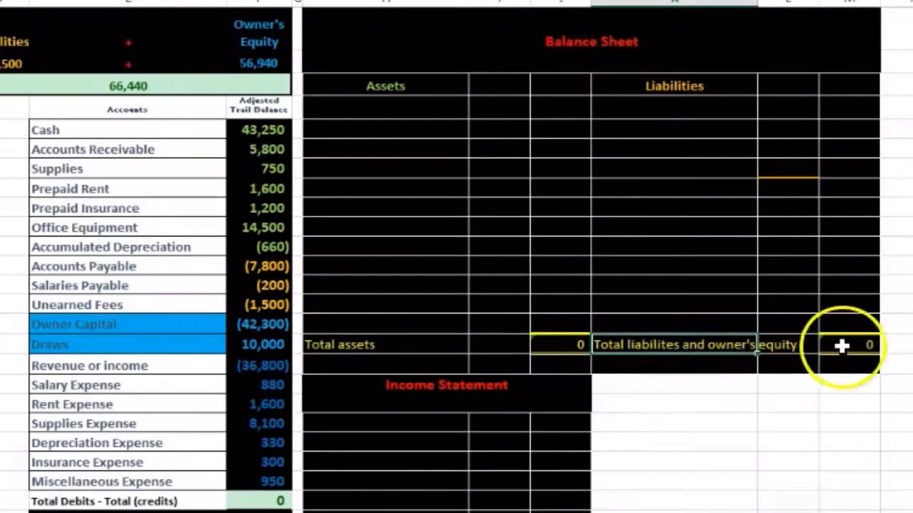
click(554, 347)
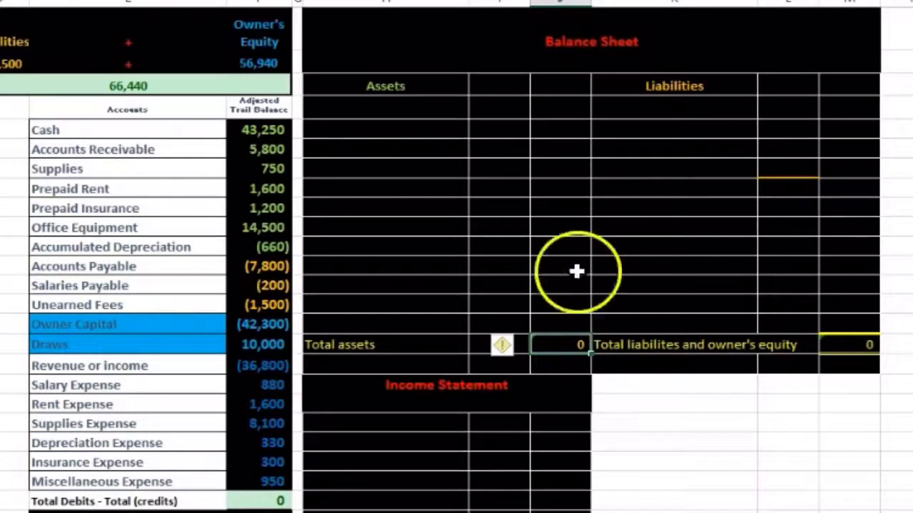
Enter the date "May 31, 20x1" beneath the Balance Sheet title
click(591, 54)
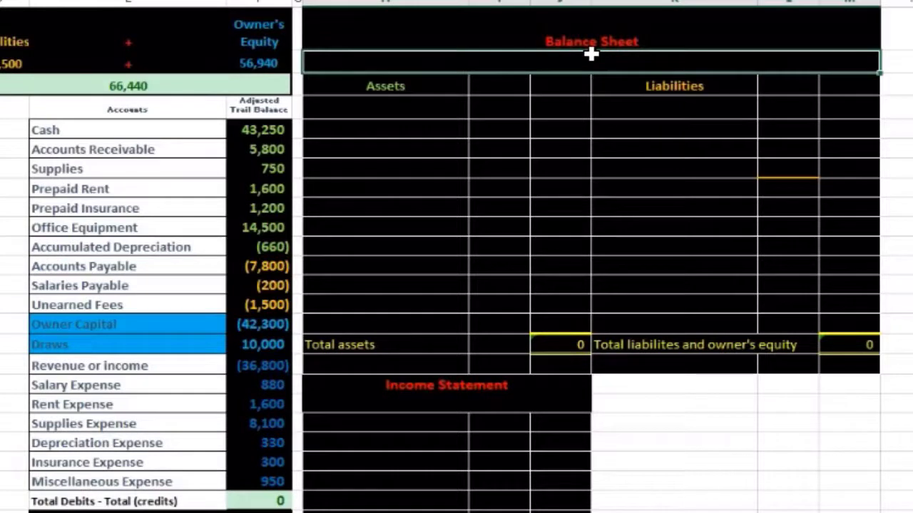
text(May 31, 20x1)
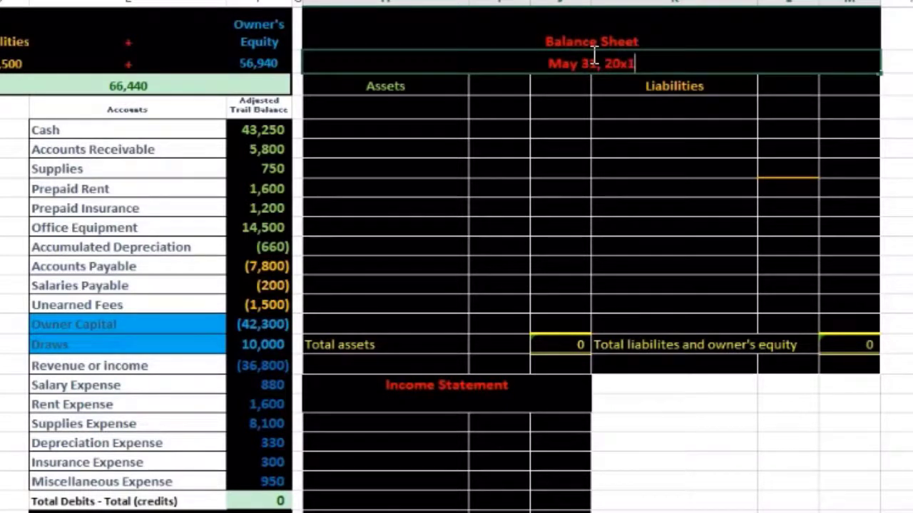
key(Return)
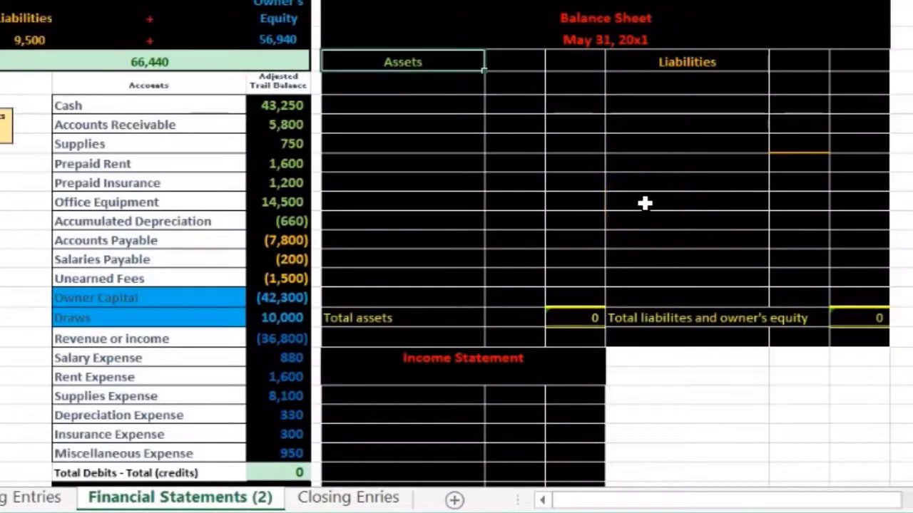
Enter the subheading "Current asset:" in the first row below the Assets heading of the balance sheet
click(399, 87)
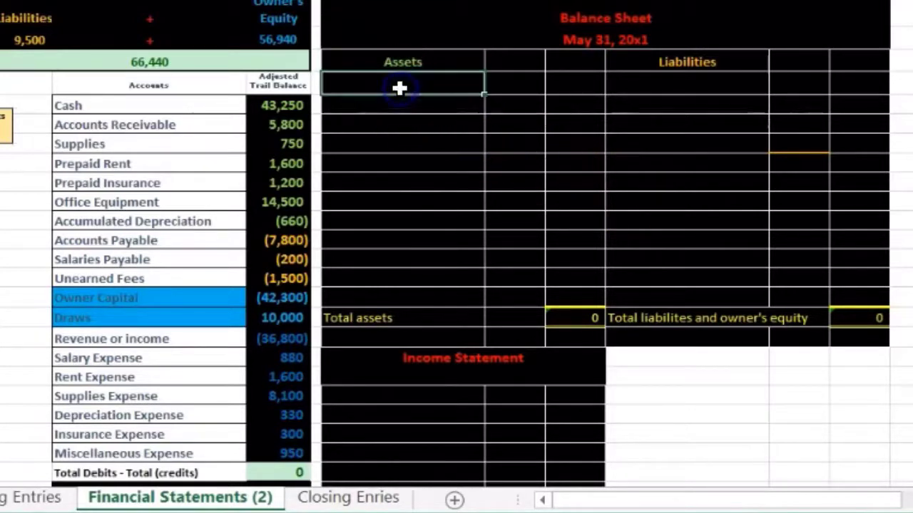
click(165, 108)
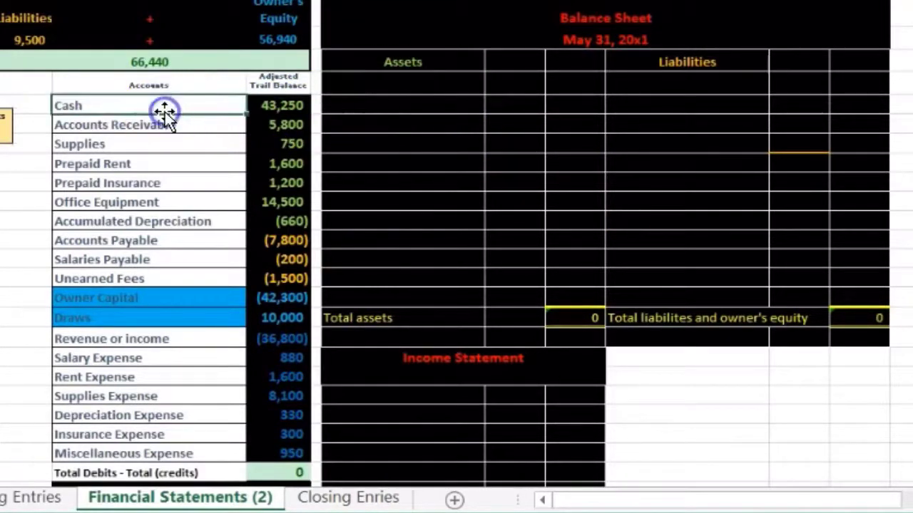
click(384, 79)
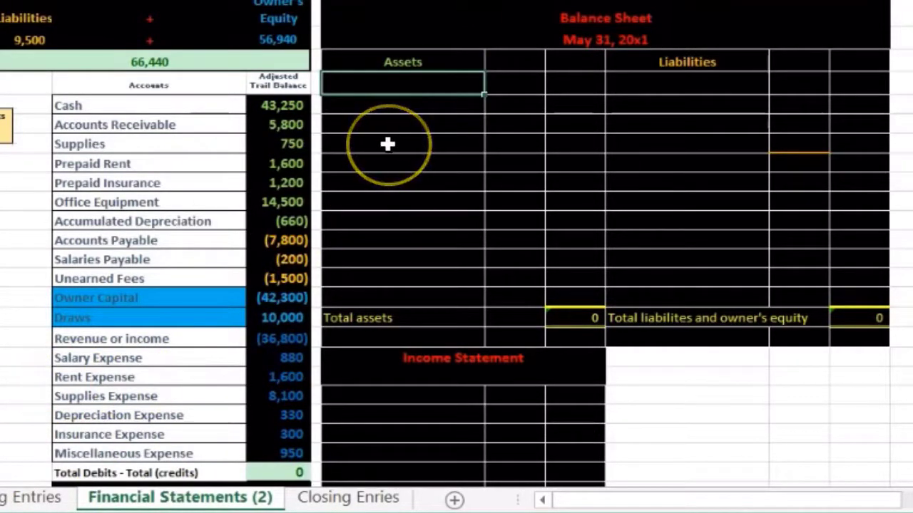
text(Current)
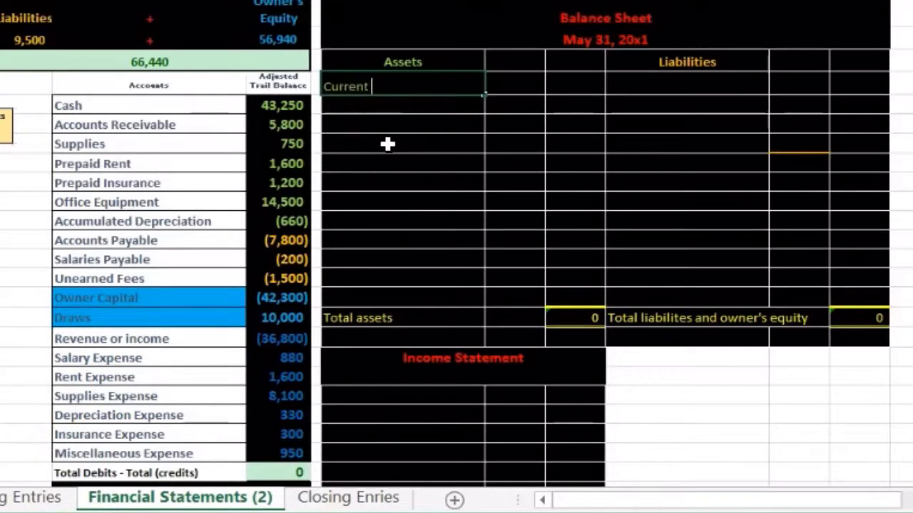
text( asset)
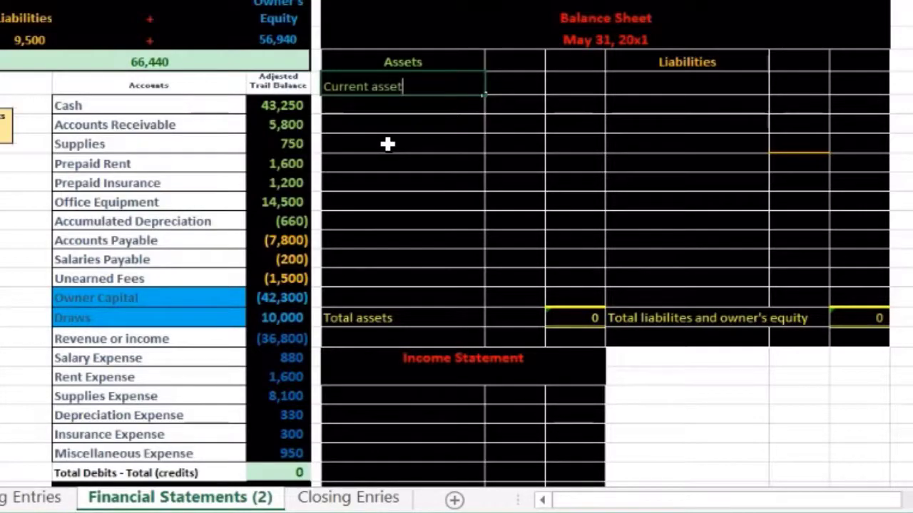
text(:)
key(Return)
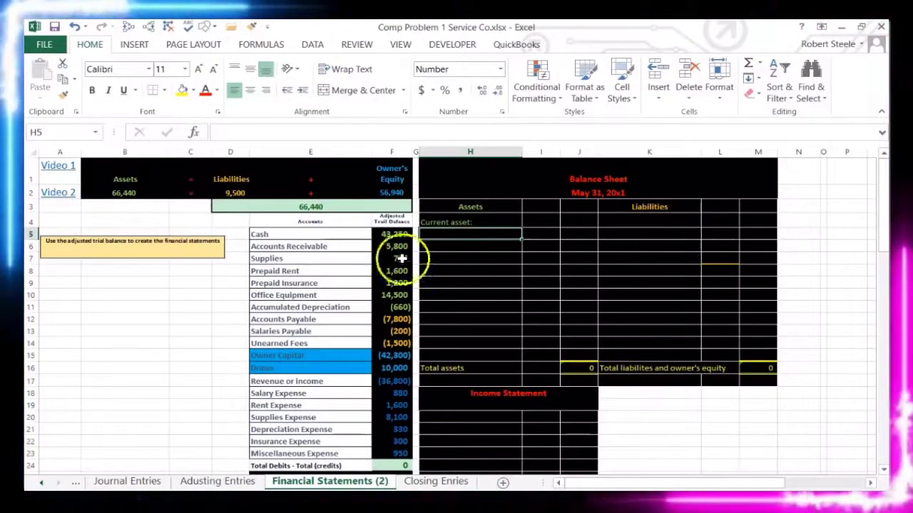
Copy the account names Cash through Prepaid Insurance from the trial balance and paste them as values beneath "Current asset:"
click(314, 234)
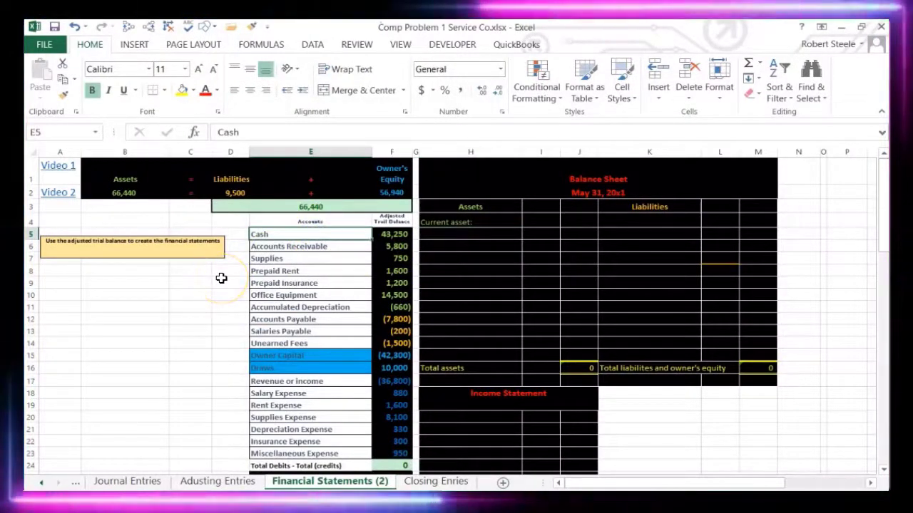
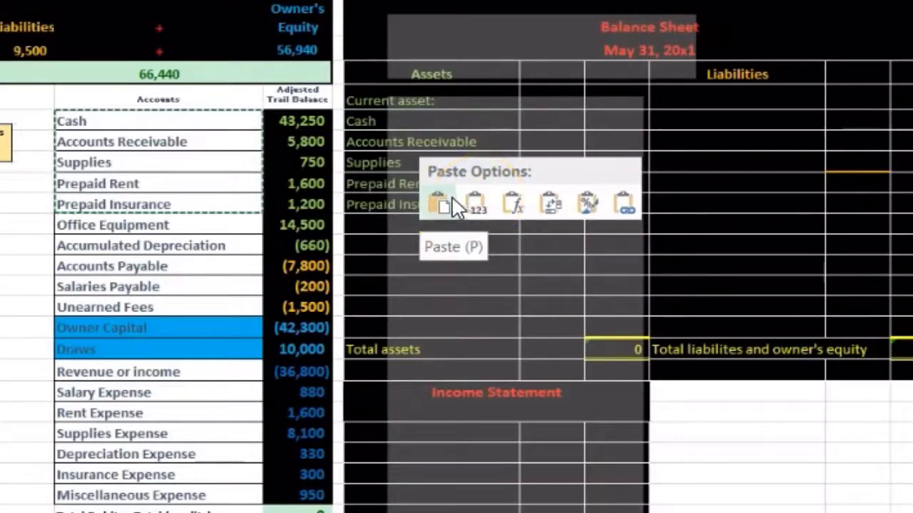
click(478, 201)
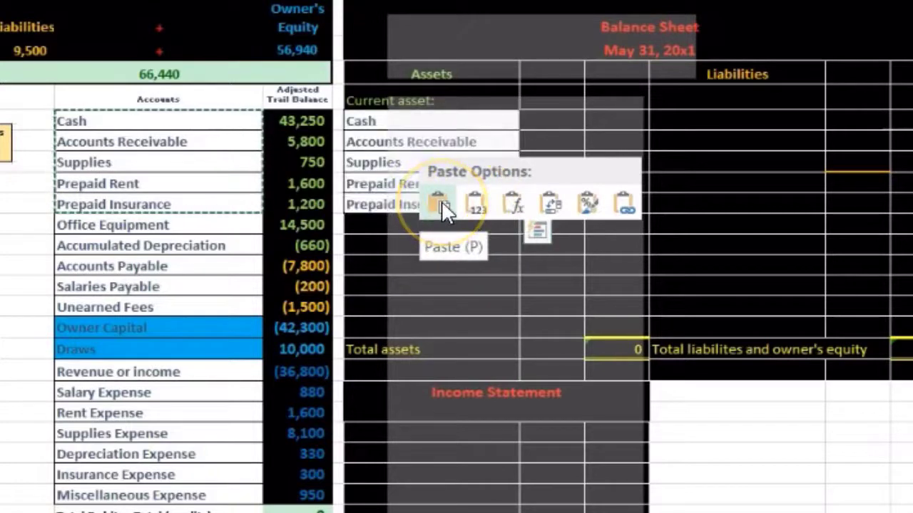
click(467, 205)
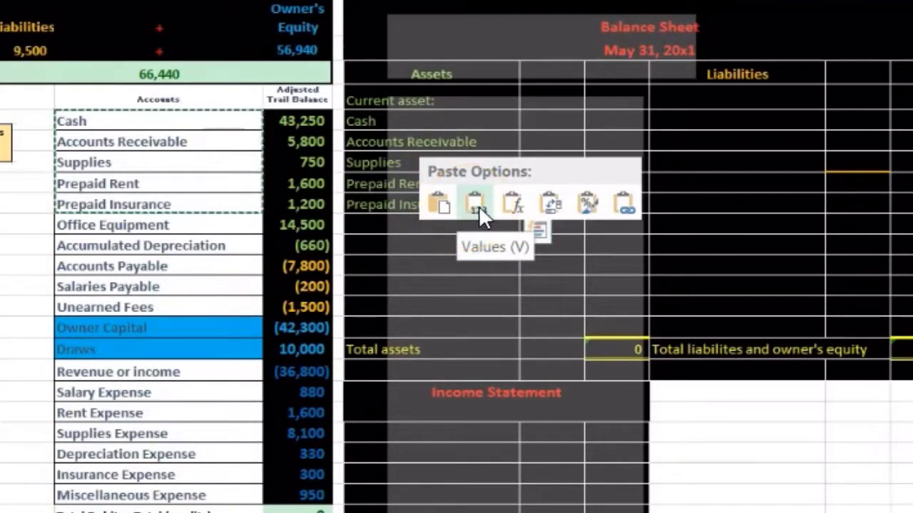
click(479, 206)
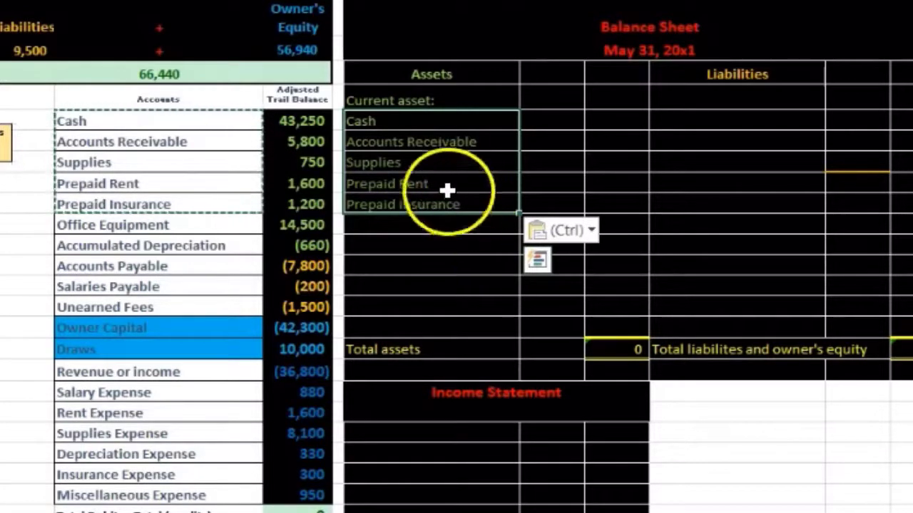
click(350, 119)
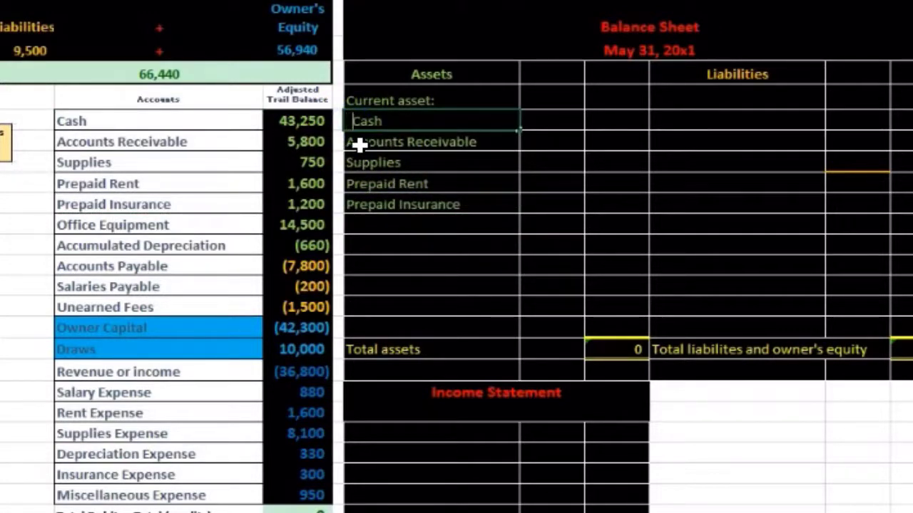
key(BackSpace)
key(BackSpace)
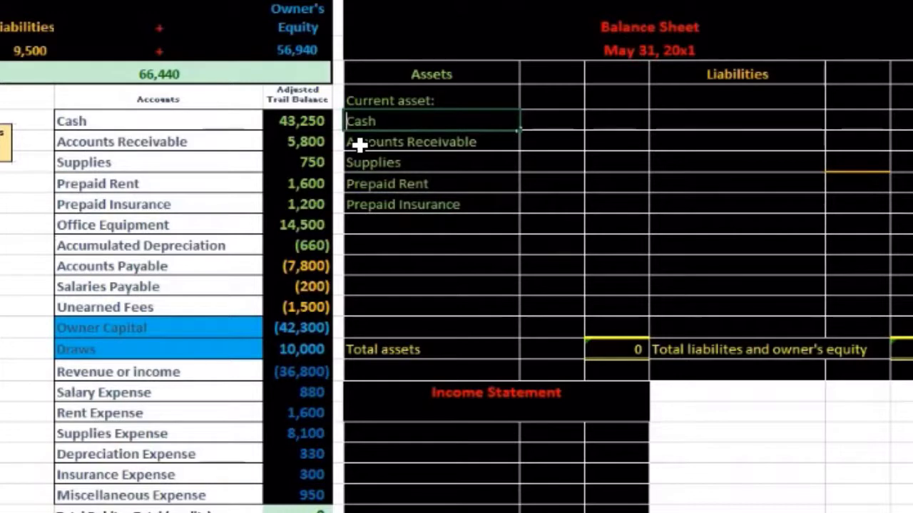
key(Return)
Indent the five account names from Cash through Prepaid Insurance by one level on the balance sheet
drag(375, 129, 406, 200)
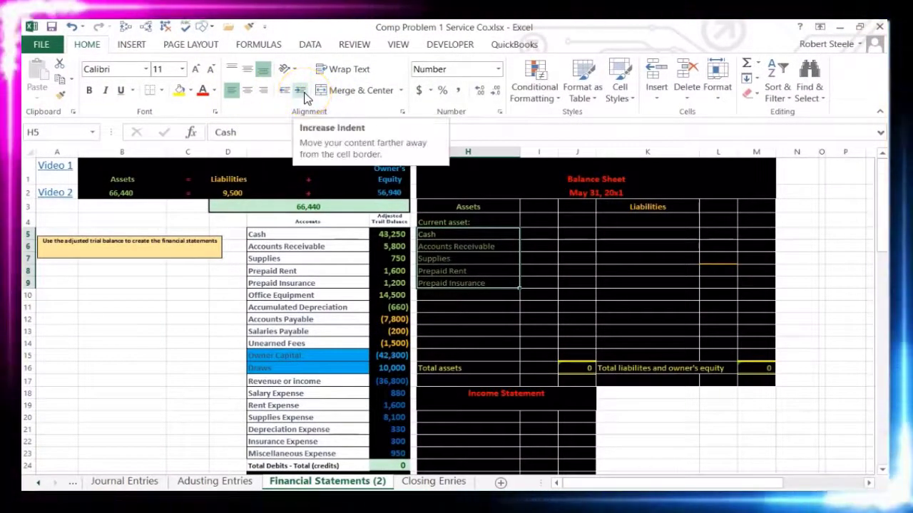
click(301, 91)
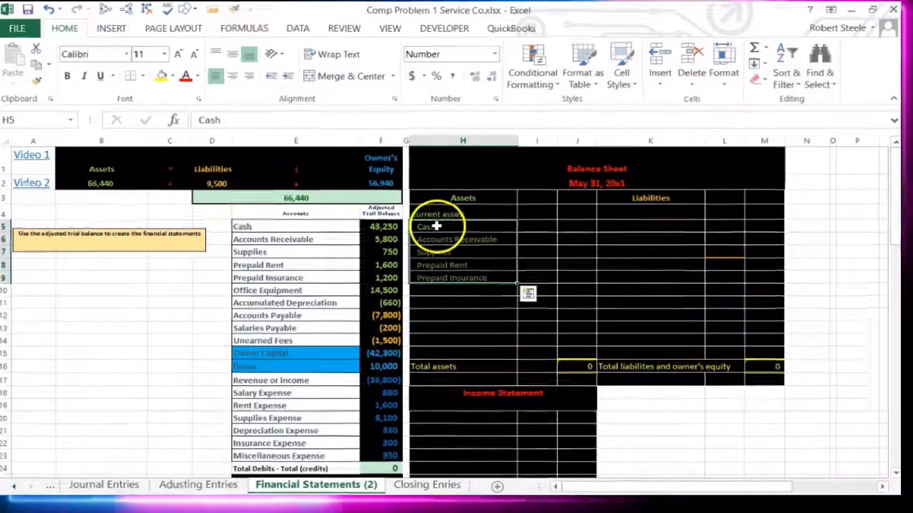
click(460, 233)
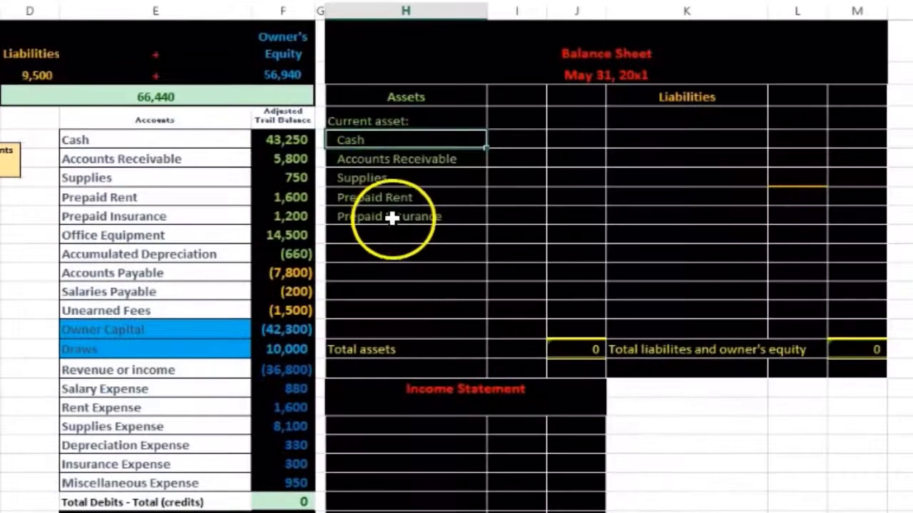
Link the Cash amount in the balance sheet's inner column to the trial balance with the formula =F5
click(520, 143)
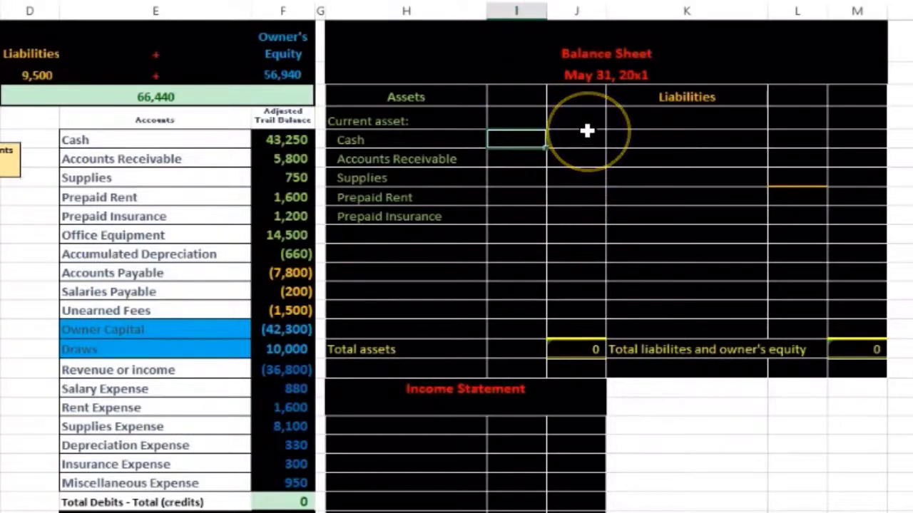
click(519, 139)
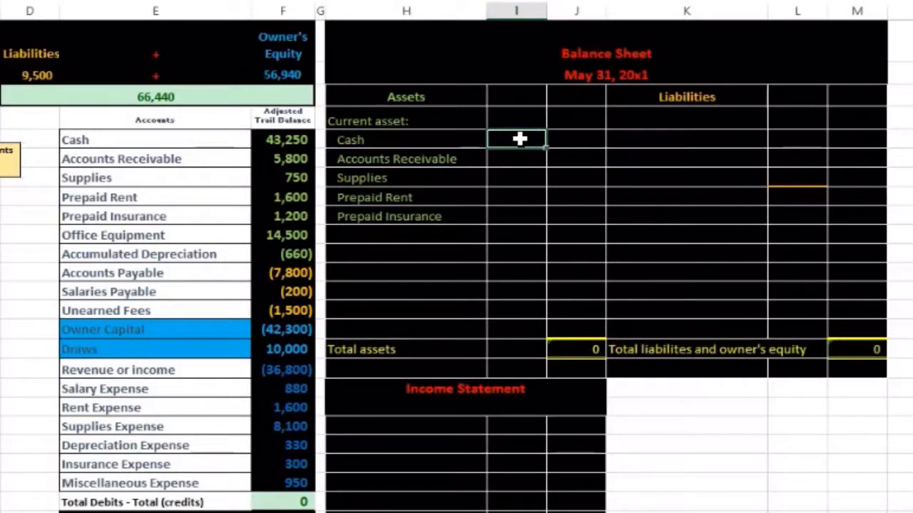
text(=)
key(Left)
key(Left)
key(Left)
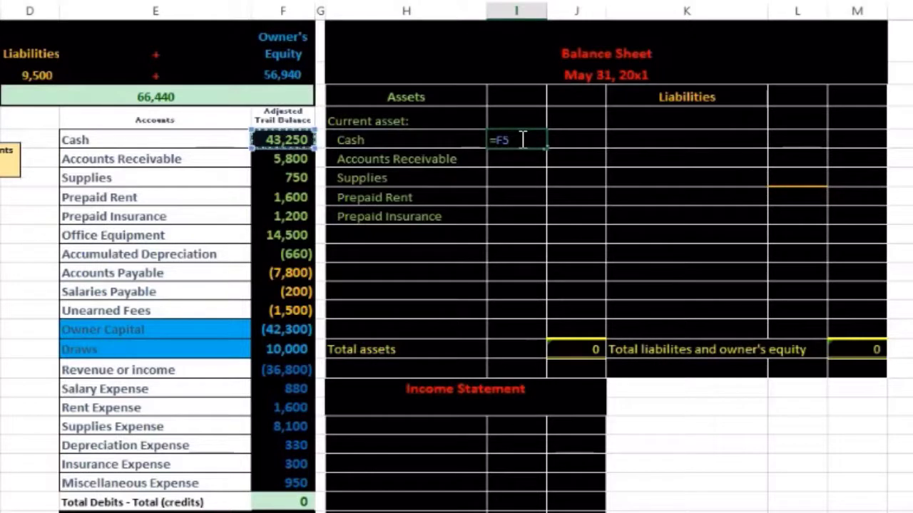
key(Return)
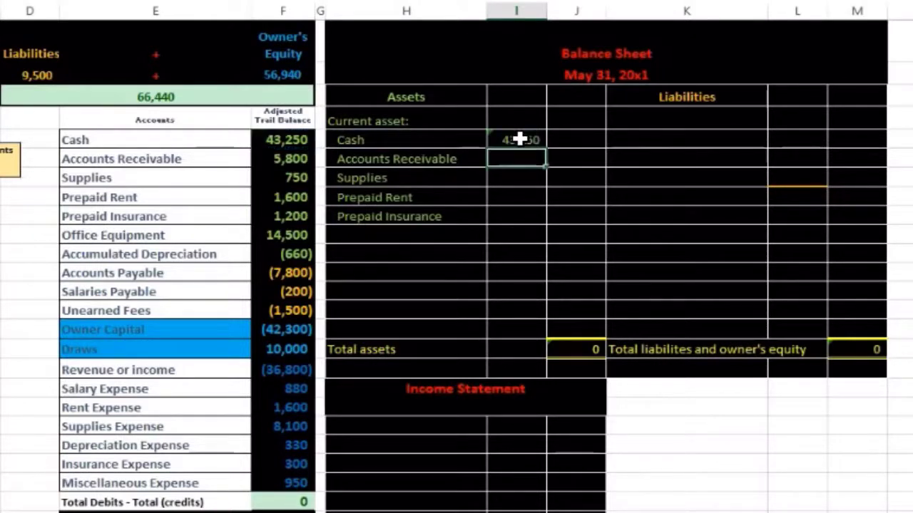
Link the Accounts Receivable, Supplies, Prepaid Rent and Prepaid Insurance amounts individually to their trial balance cells, F6 through F9
text(=)
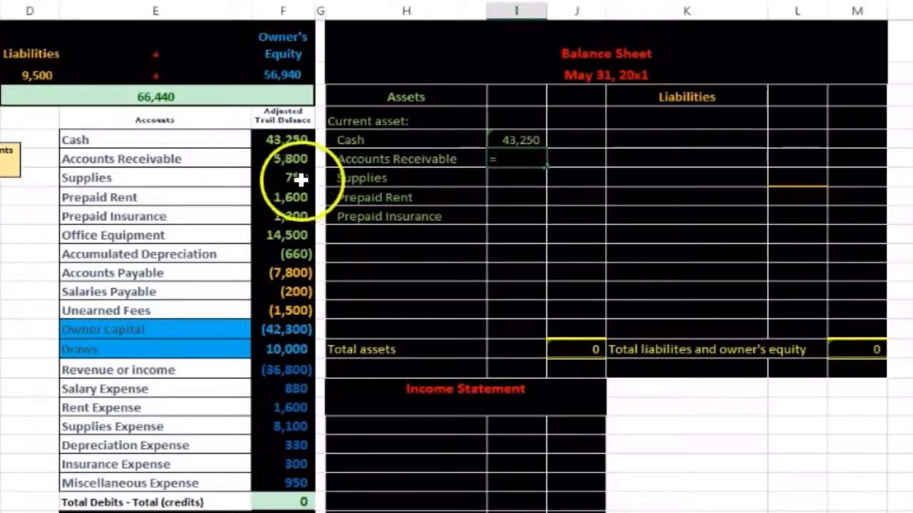
click(285, 159)
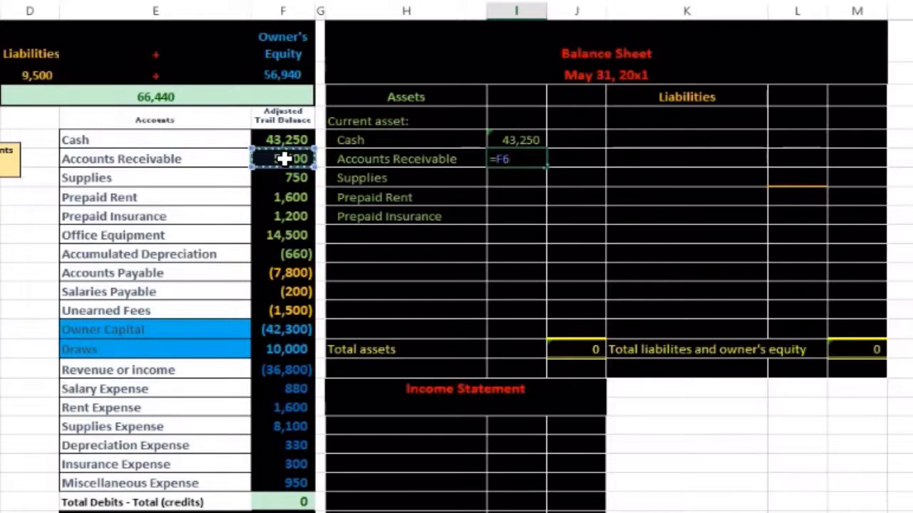
key(Return)
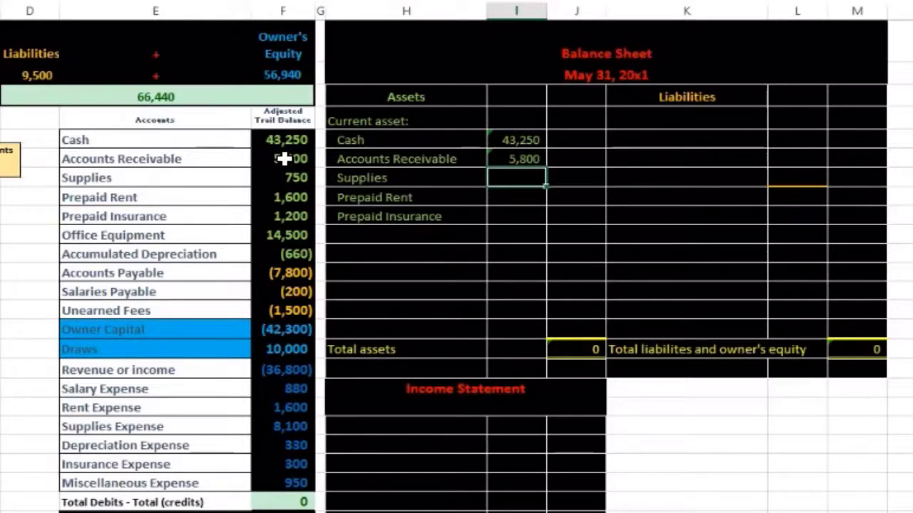
text(=)
click(284, 179)
key(Return)
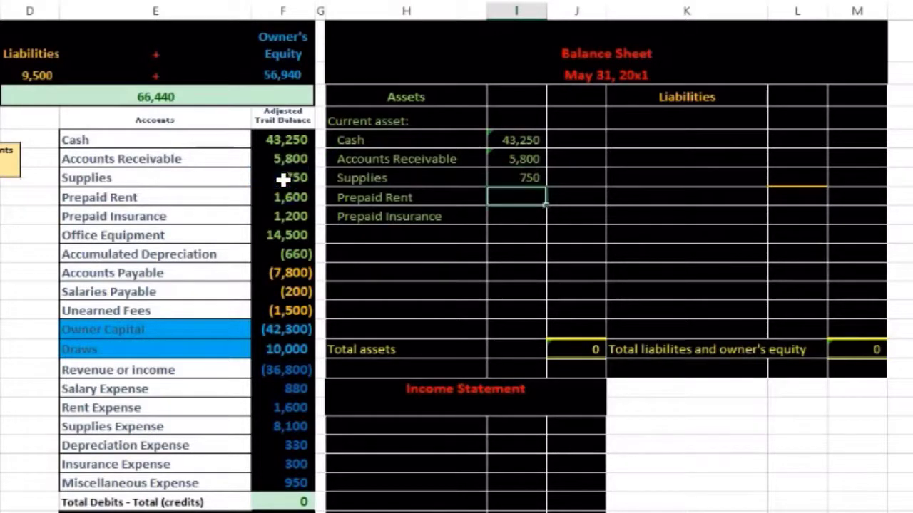
text(=)
click(282, 199)
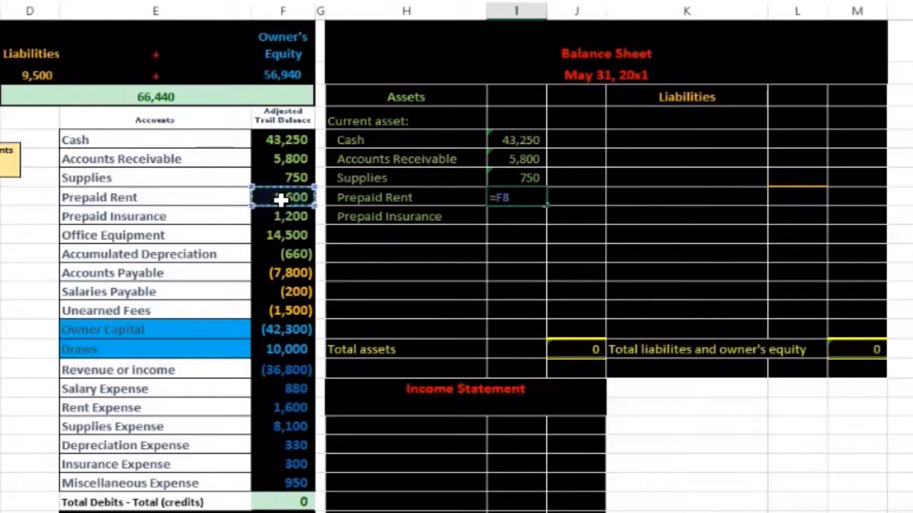
key(Return)
text(=)
click(275, 221)
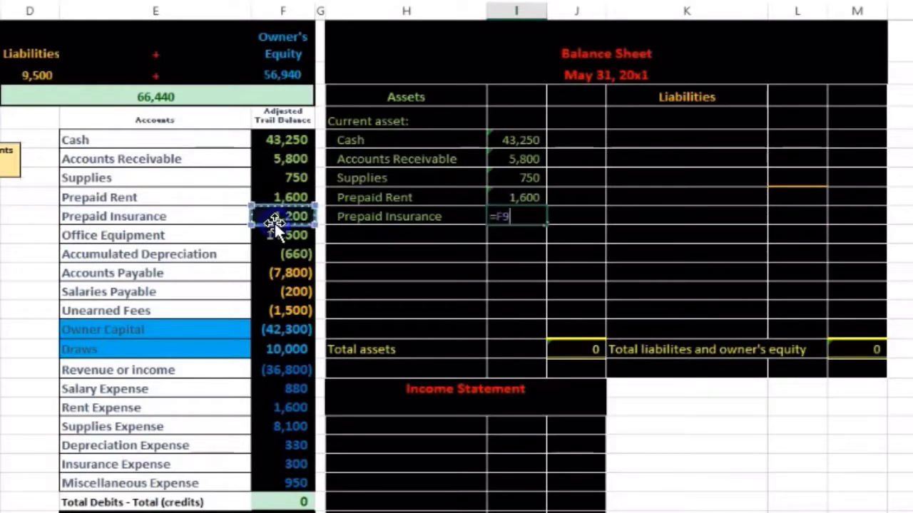
key(Return)
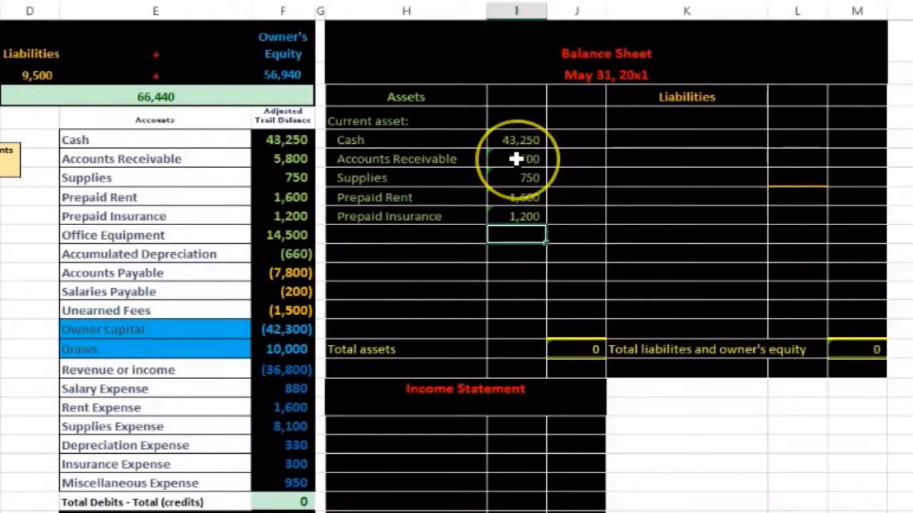
Clear the amounts from Accounts Receivable through Prepaid Insurance and fill the Cash formula down over those rows instead
drag(516, 159, 515, 211)
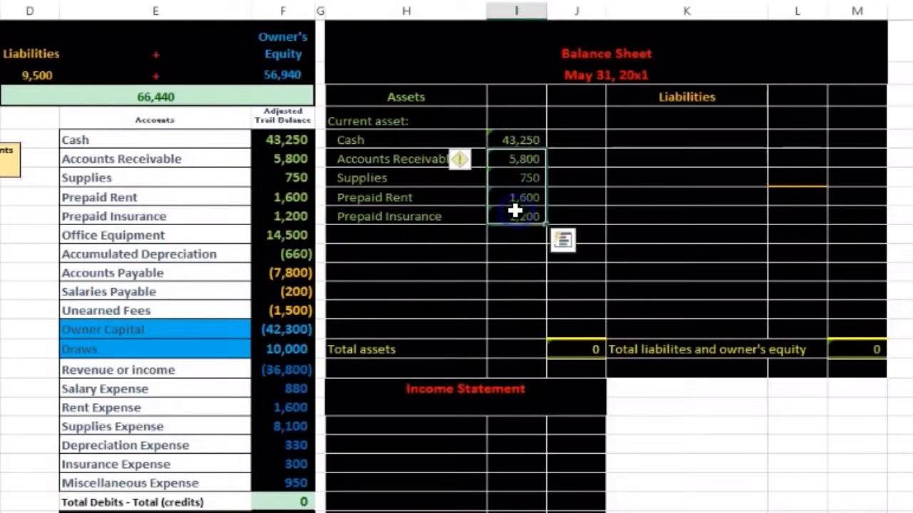
key(Delete)
click(528, 142)
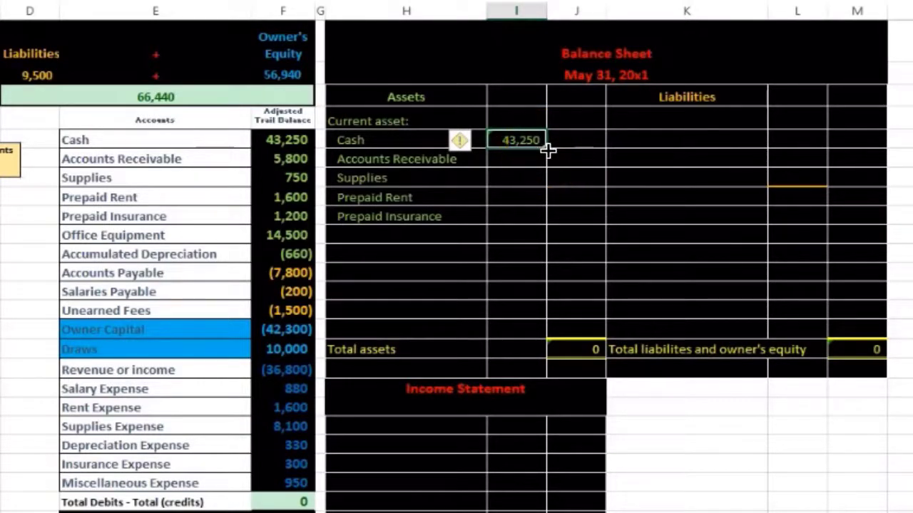
click(548, 150)
drag(548, 150, 541, 216)
Check the filled formulas behind the Prepaid Insurance and Supplies amounts on the balance sheet
click(520, 214)
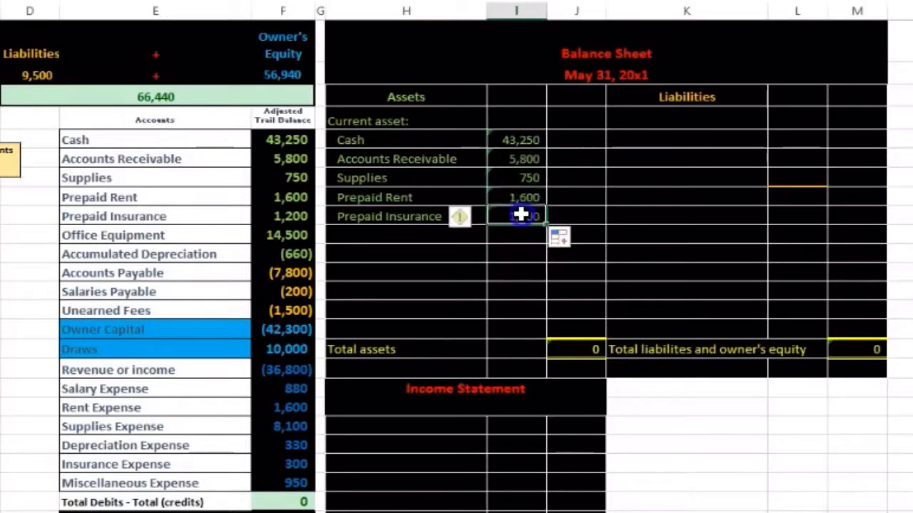
double_click(522, 214)
key(Return)
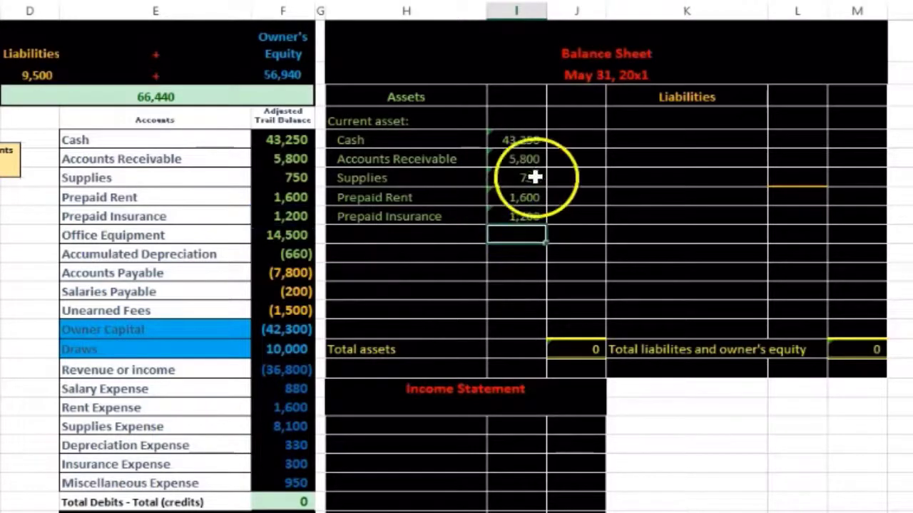
double_click(534, 177)
key(Return)
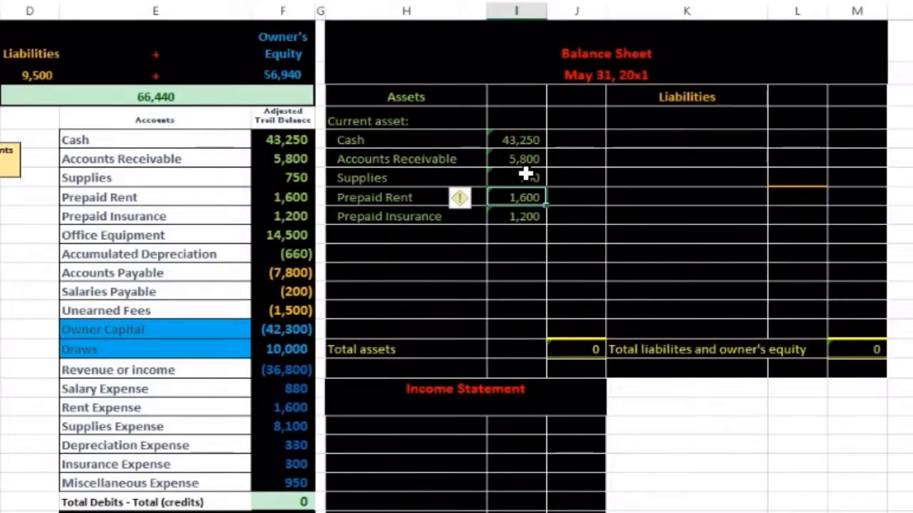
Enter the label "Total current assets" in the row beneath Prepaid Insurance and indent it two levels
key(Down)
key(Down)
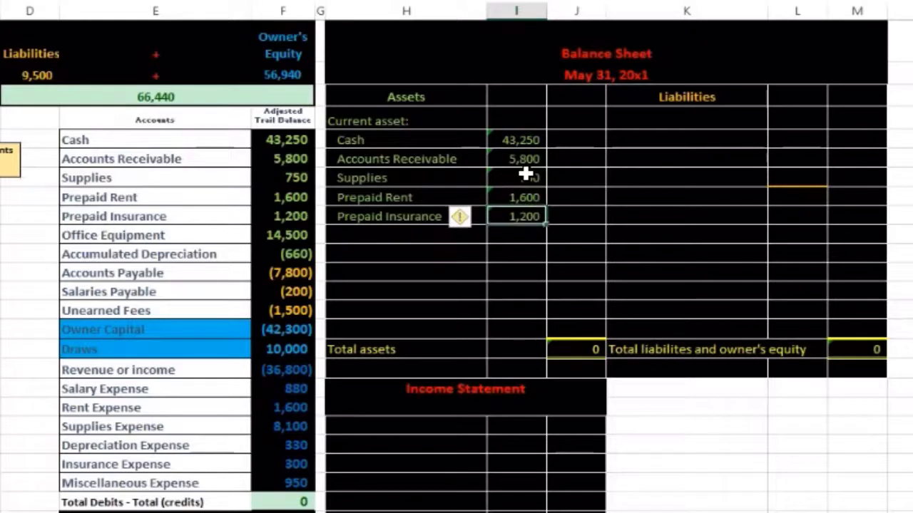
key(Left)
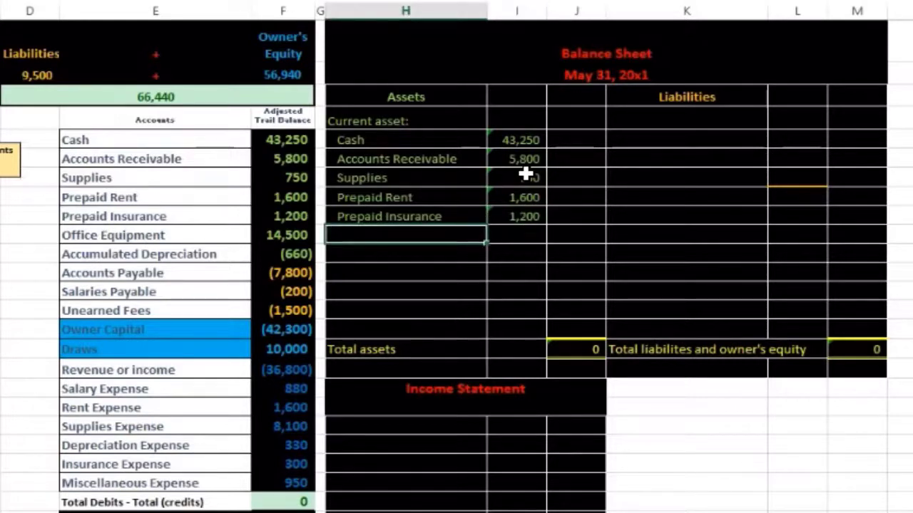
text(Tot)
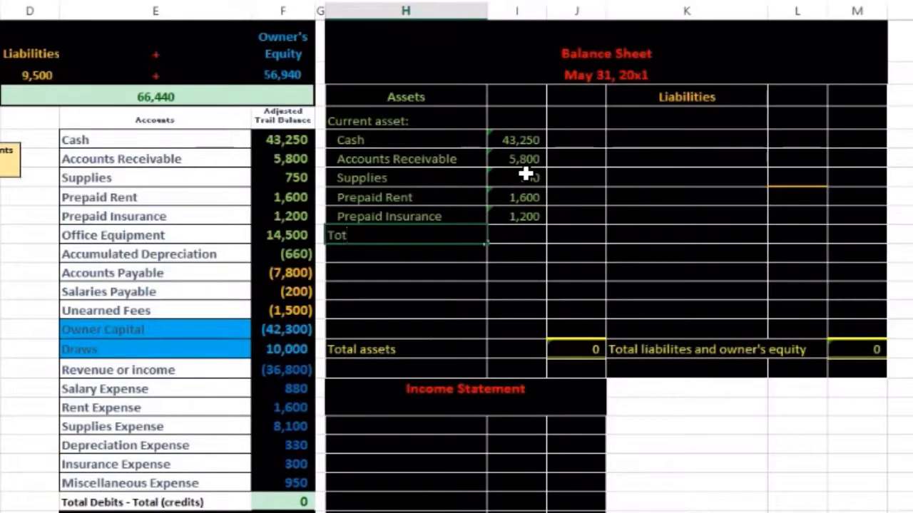
text(al current as)
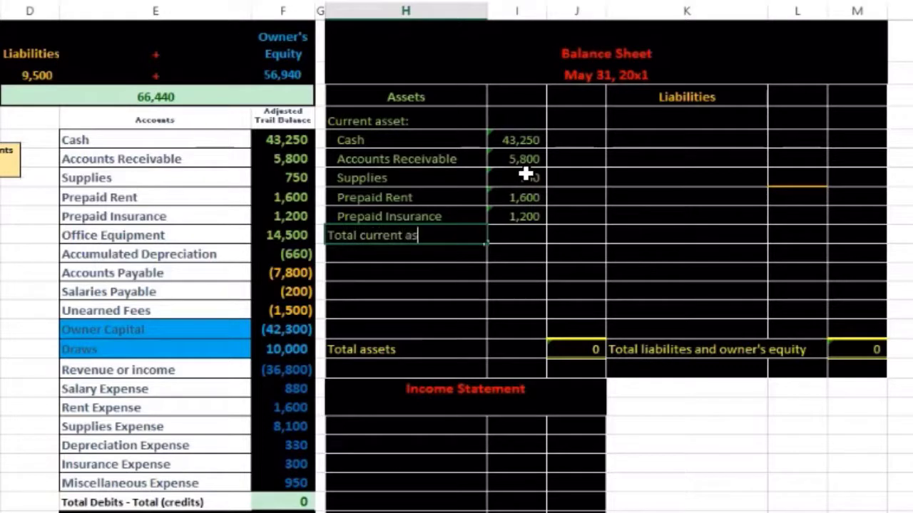
text(sets)
key(Return)
key(Up)
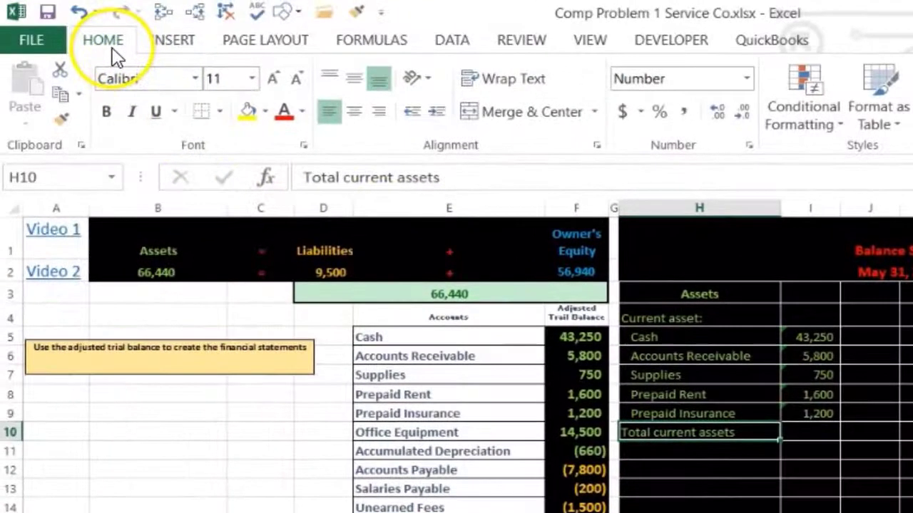
click(436, 112)
click(437, 112)
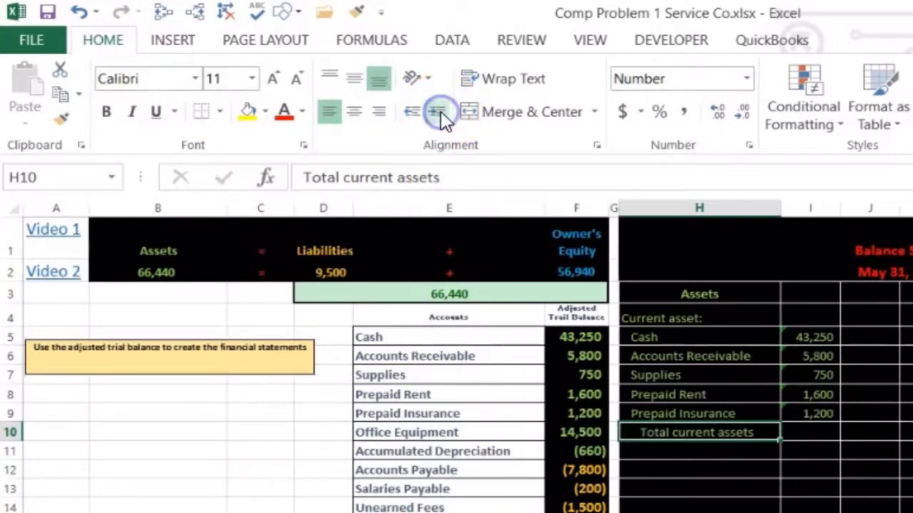
Total the Cash through Prepaid Insurance amounts with =SUM(I5:I9) in column J of the Total current assets row
click(664, 316)
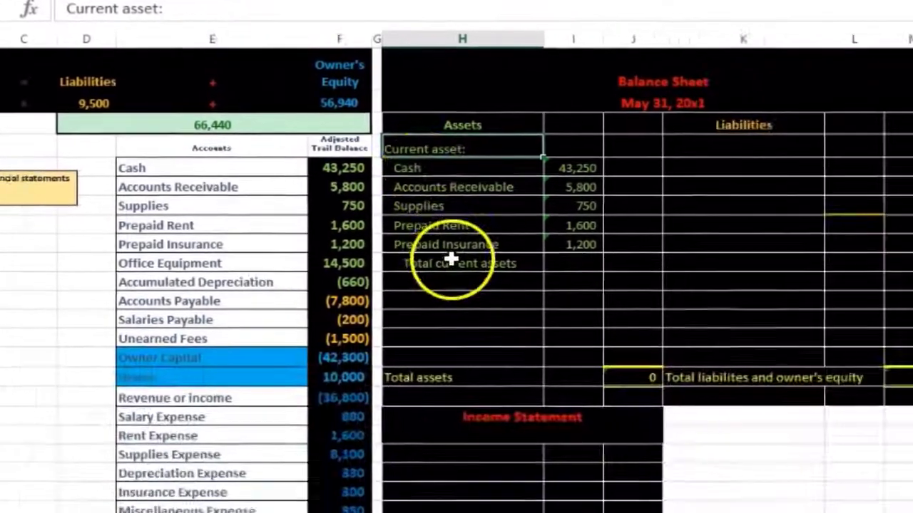
click(690, 430)
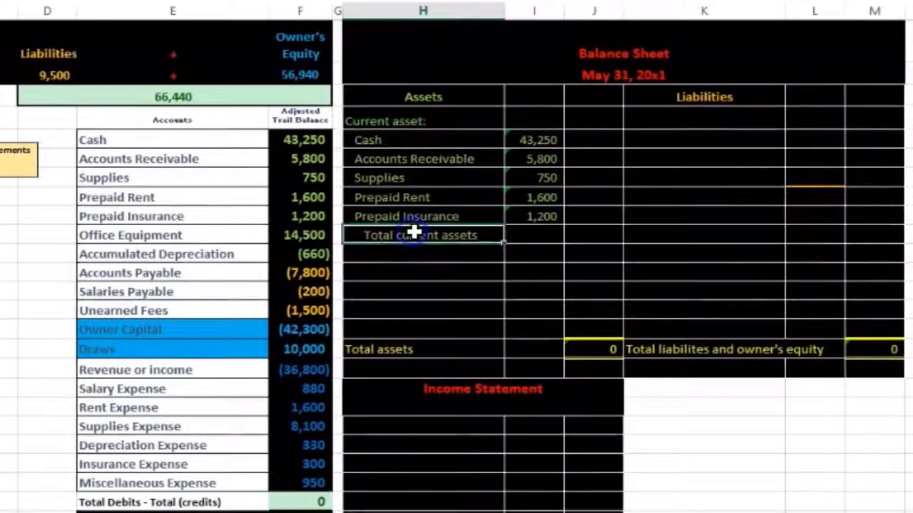
click(596, 239)
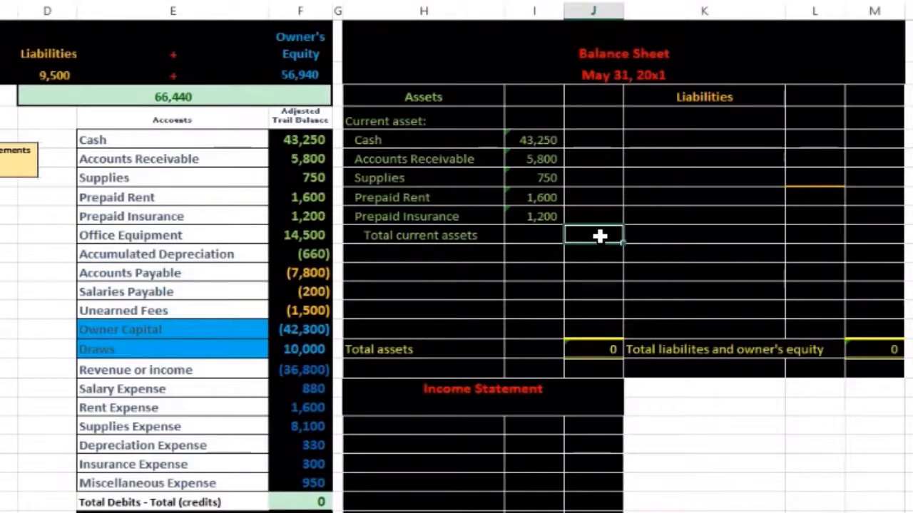
drag(544, 140, 551, 218)
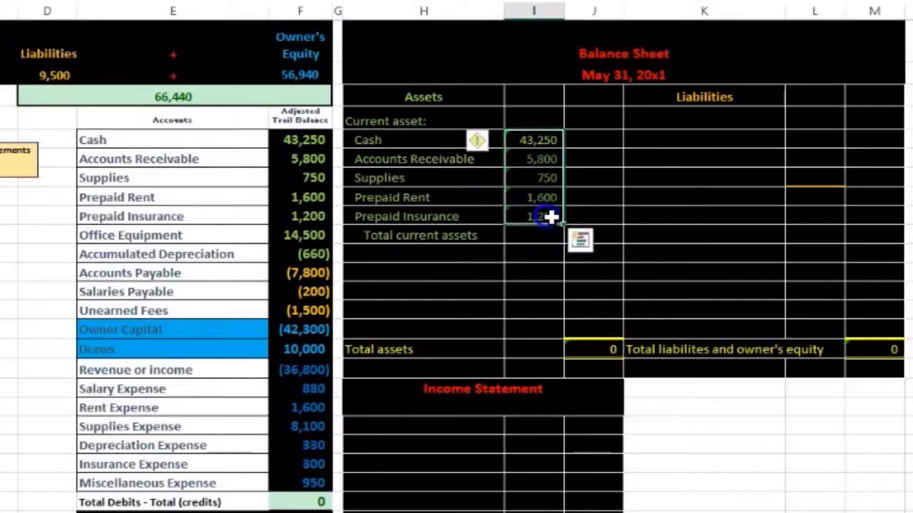
click(611, 234)
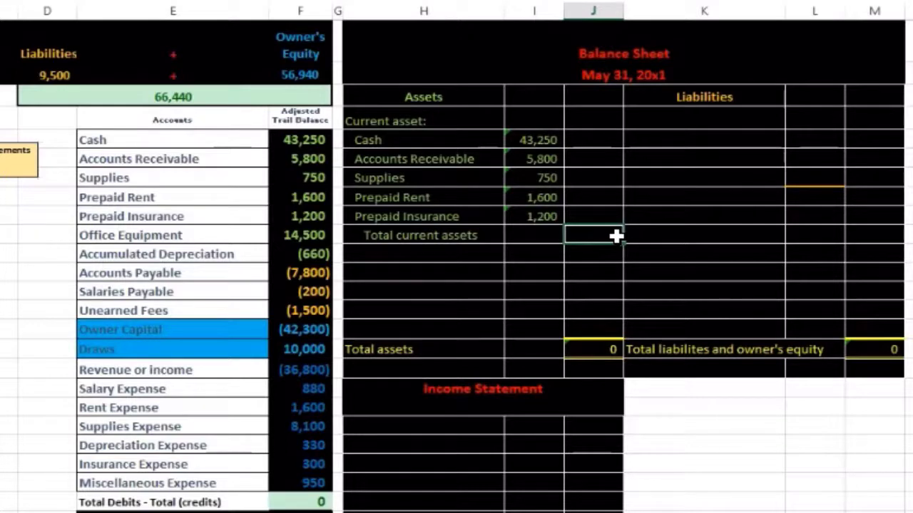
text(=)
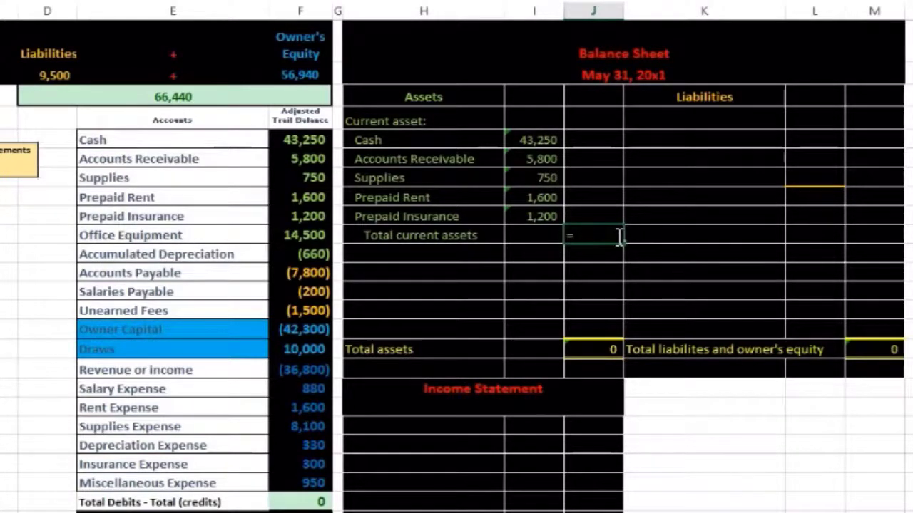
text(sum)
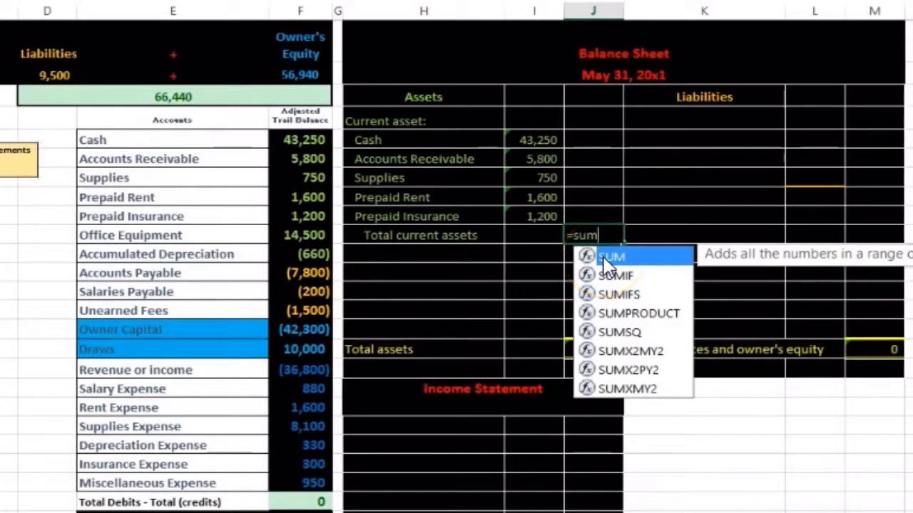
double_click(603, 261)
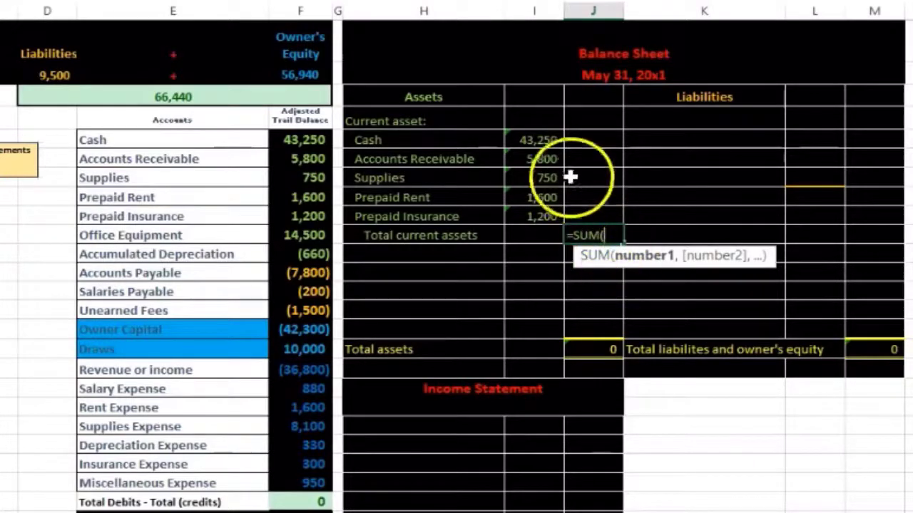
click(534, 140)
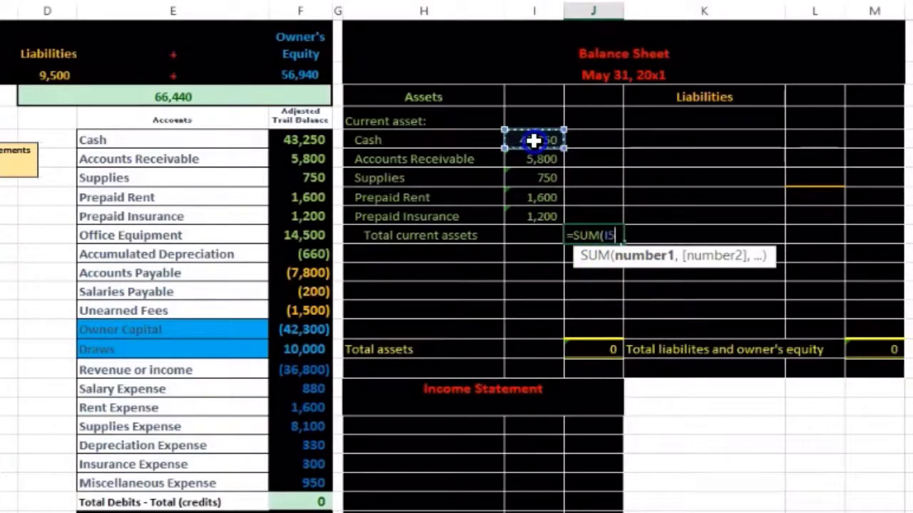
drag(534, 140, 544, 213)
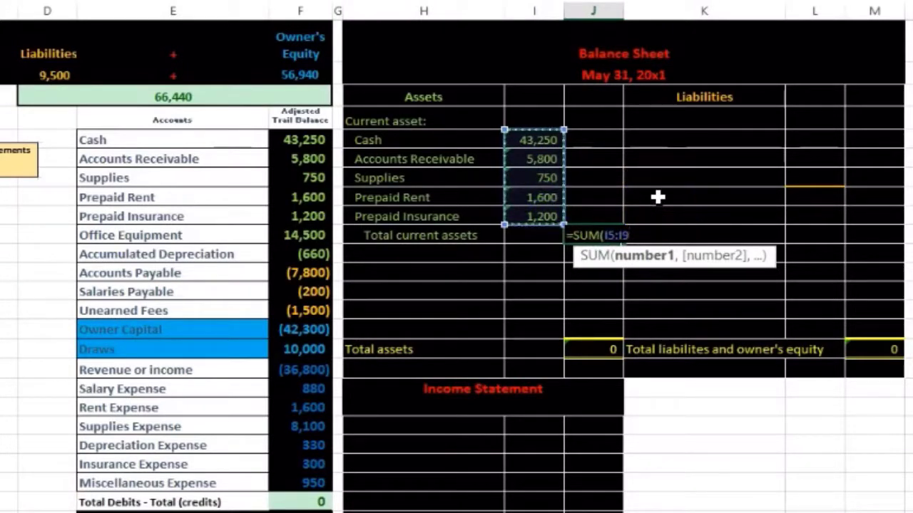
text())
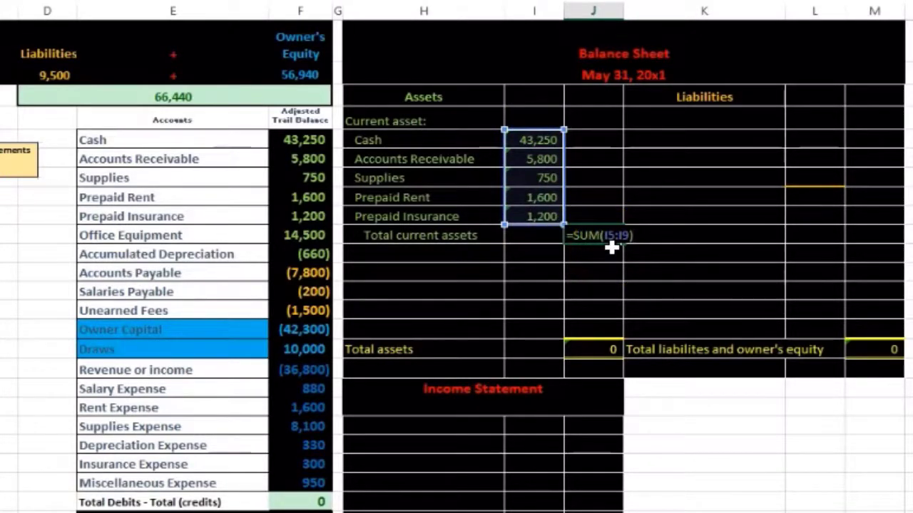
key(Return)
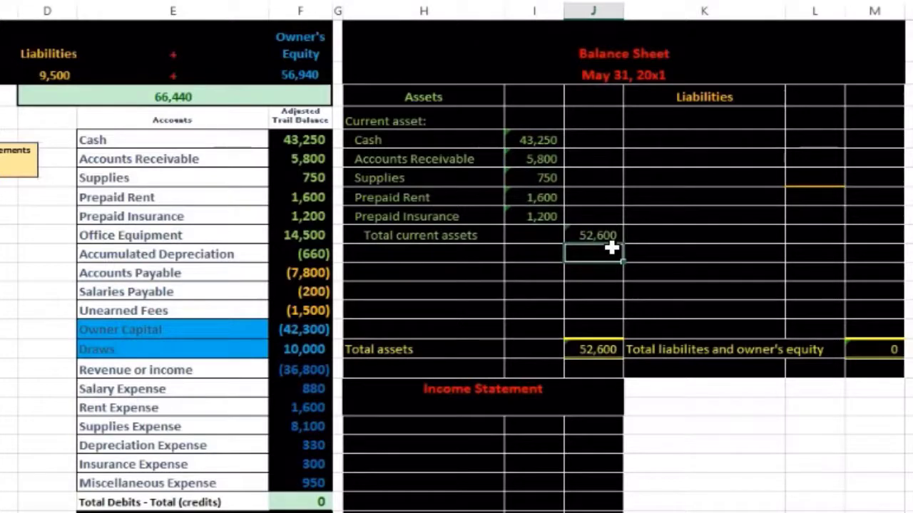
Check the current assets total in Calculator by adding 43250, 5800, 750, 1600 and 1200, and return to the total's cell in Excel
key(XF86Calculator)
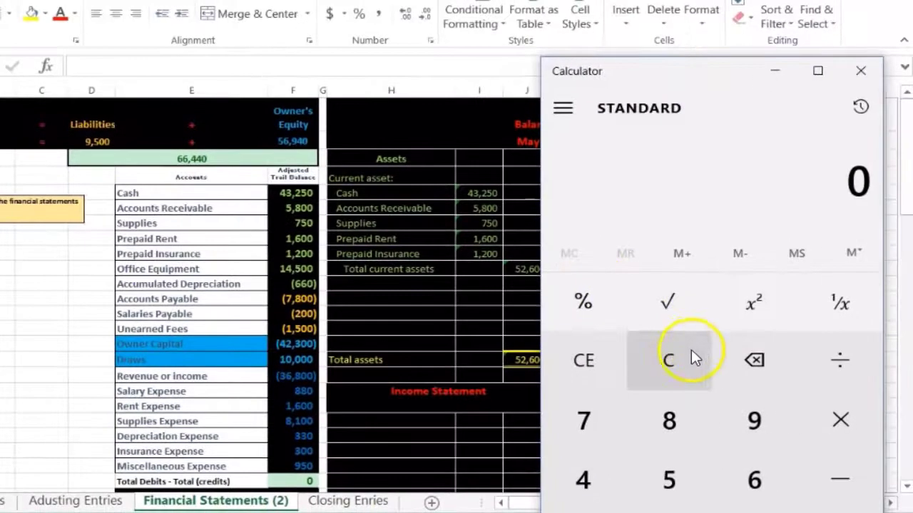
text(43250+58)
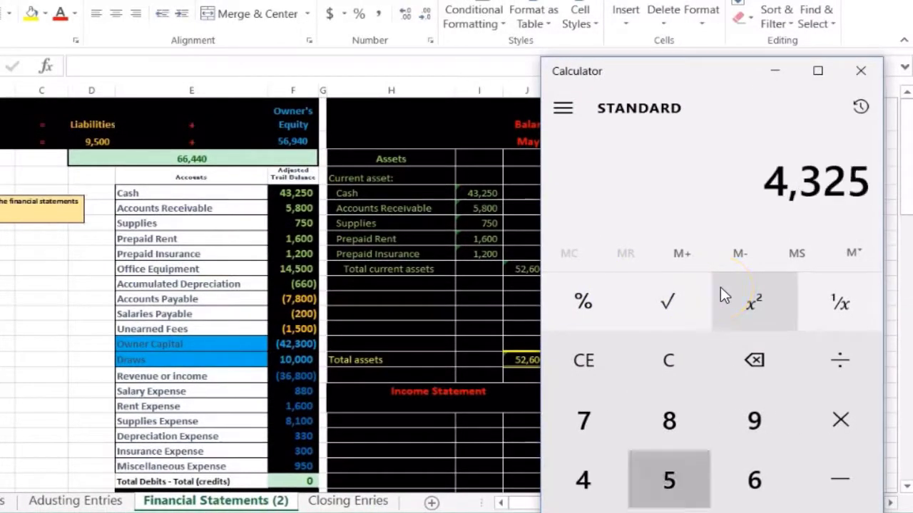
text(00+750+1)
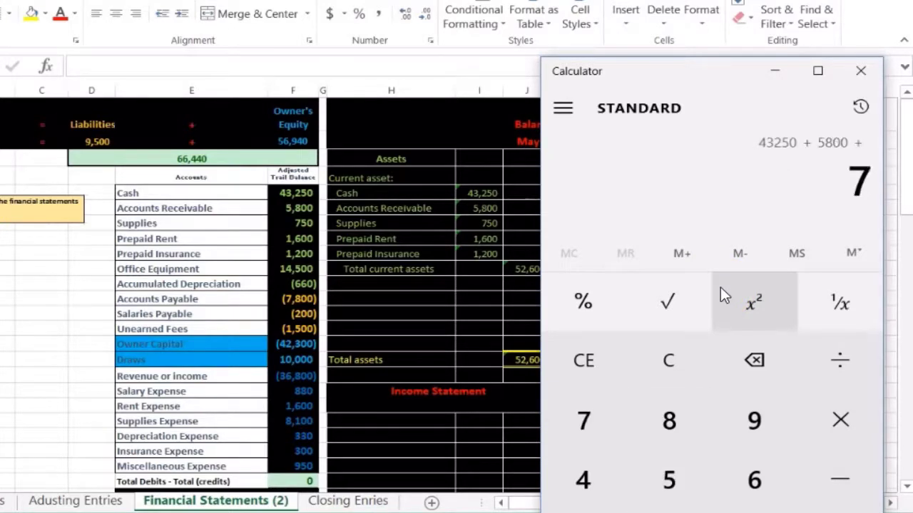
text(60)
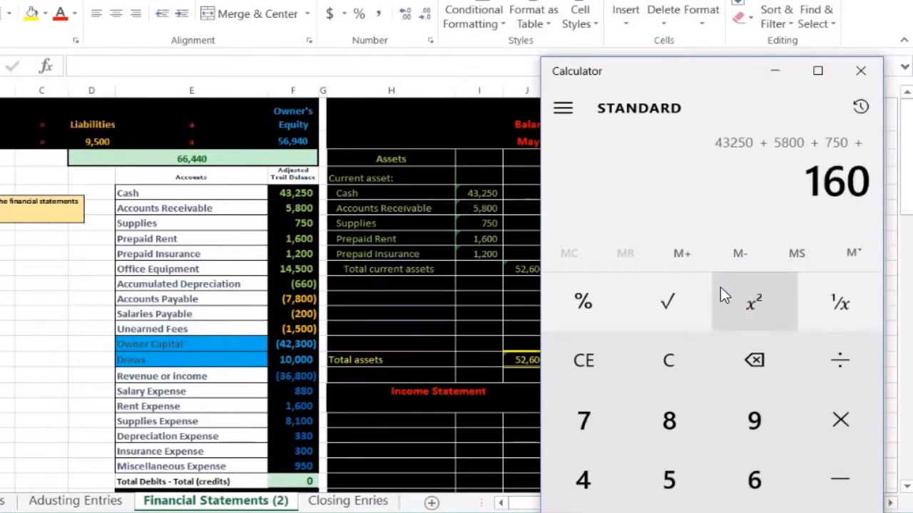
text(0+1200)
key(Return)
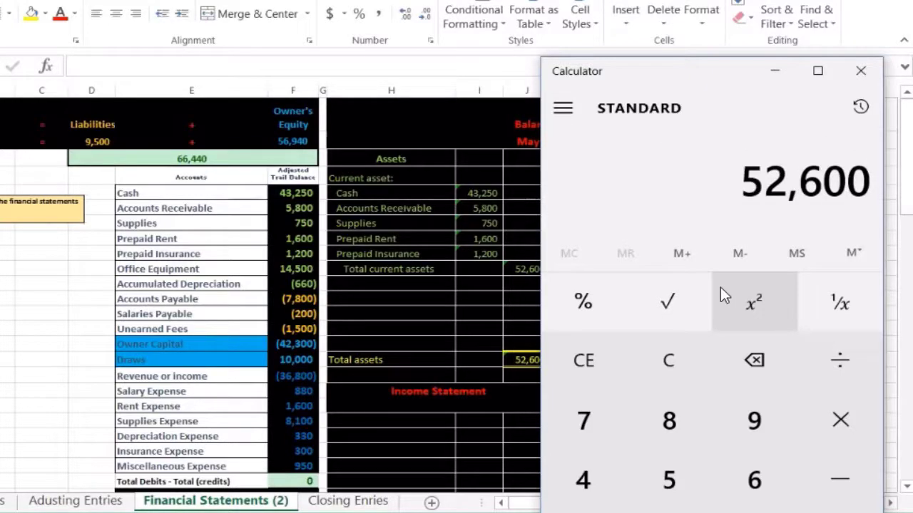
click(535, 266)
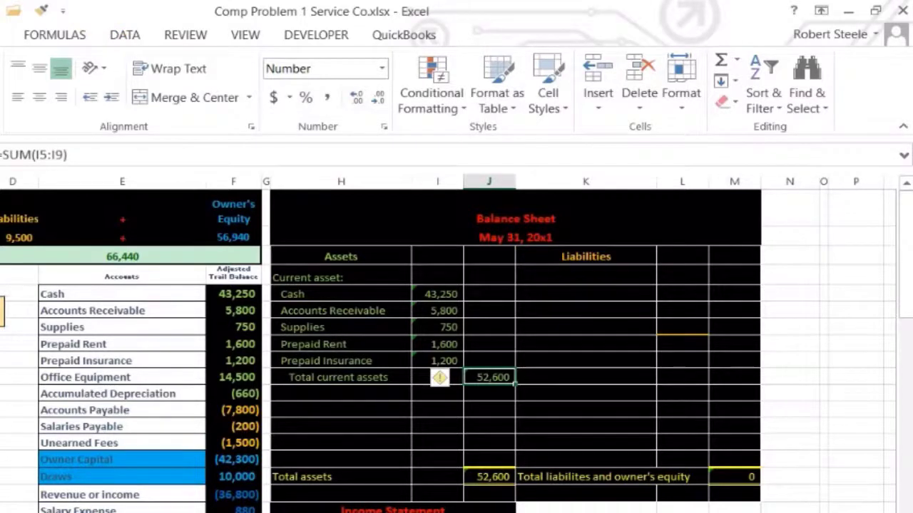
Fill the trial balance account names from Cash through Office Equipment with light green
click(316, 393)
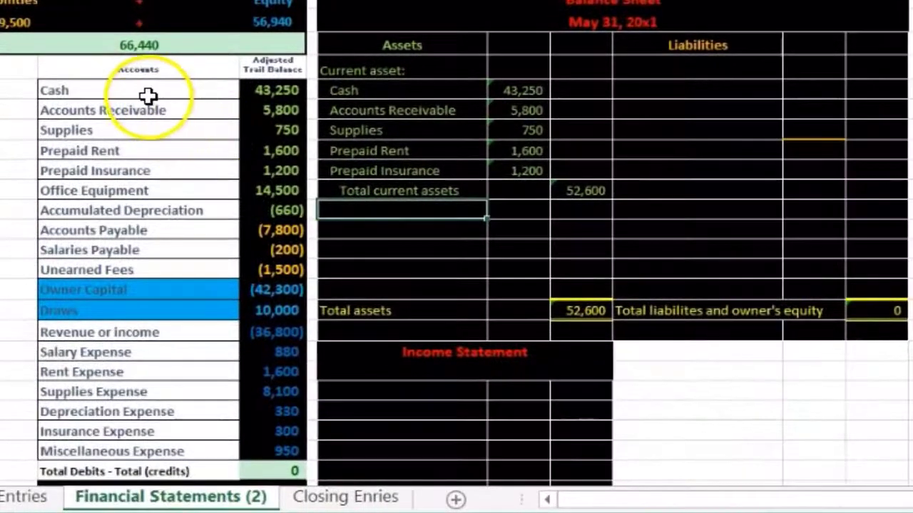
drag(131, 297, 125, 331)
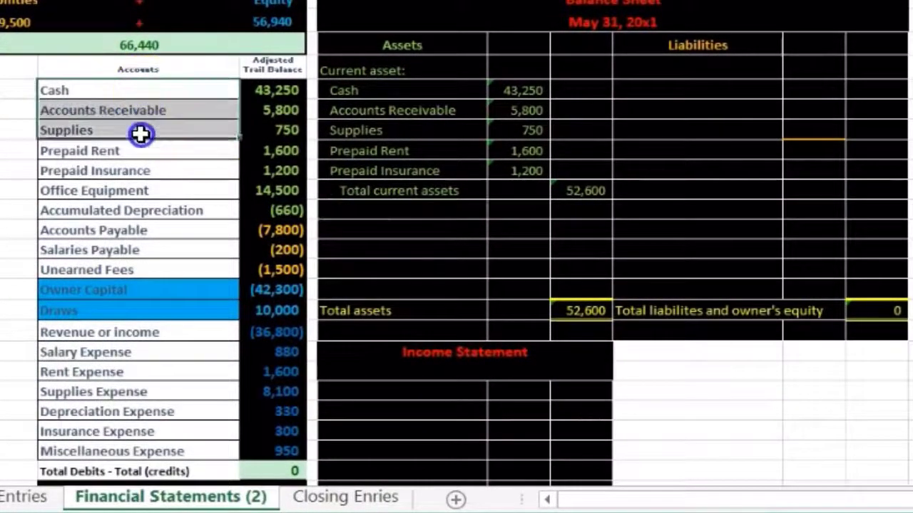
drag(141, 134, 141, 182)
right_click(142, 179)
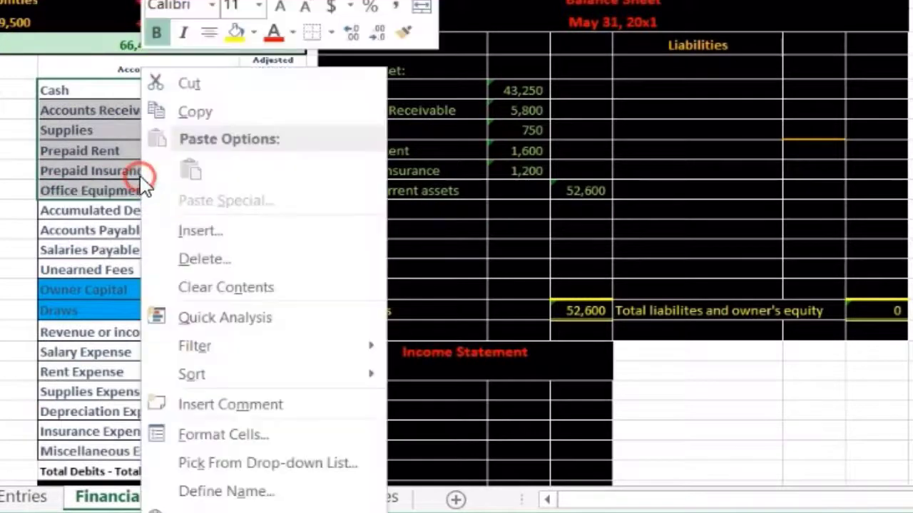
click(253, 32)
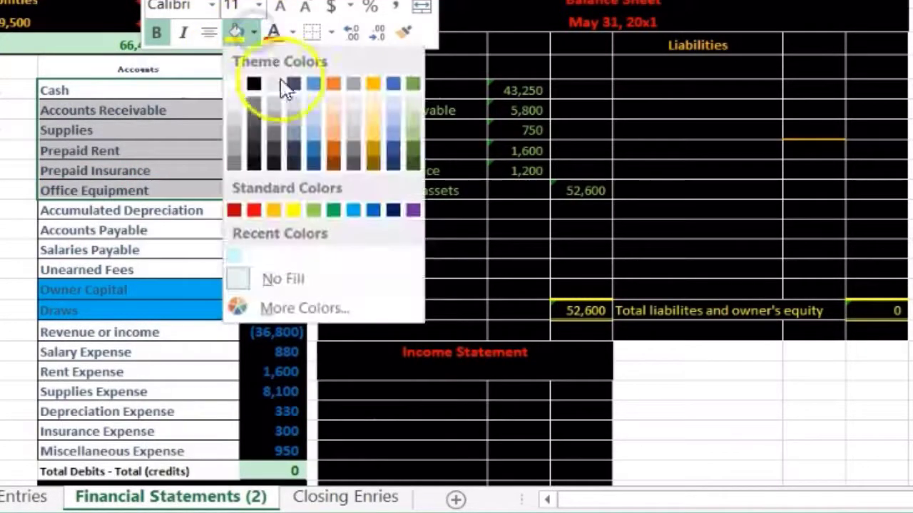
click(314, 210)
click(152, 211)
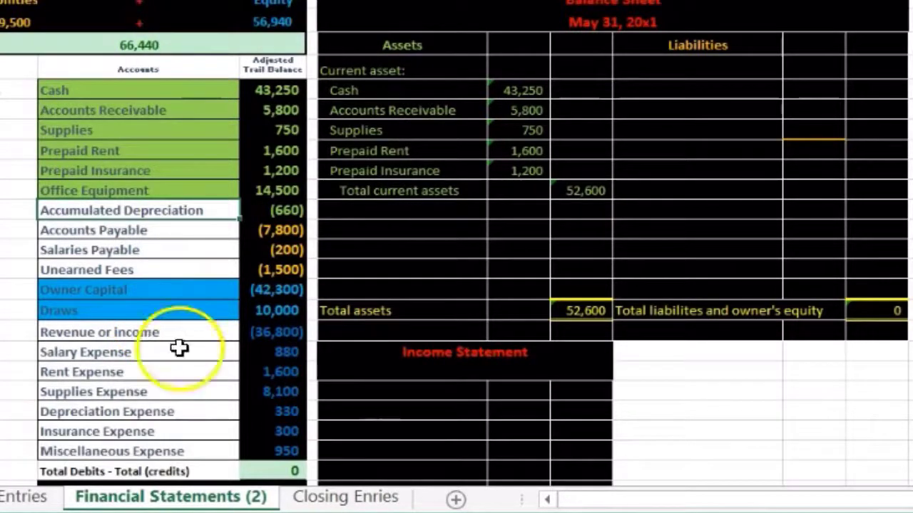
Enter the heading "Property plant and equipment:" in the row beneath Total current assets on the balance sheet
click(355, 204)
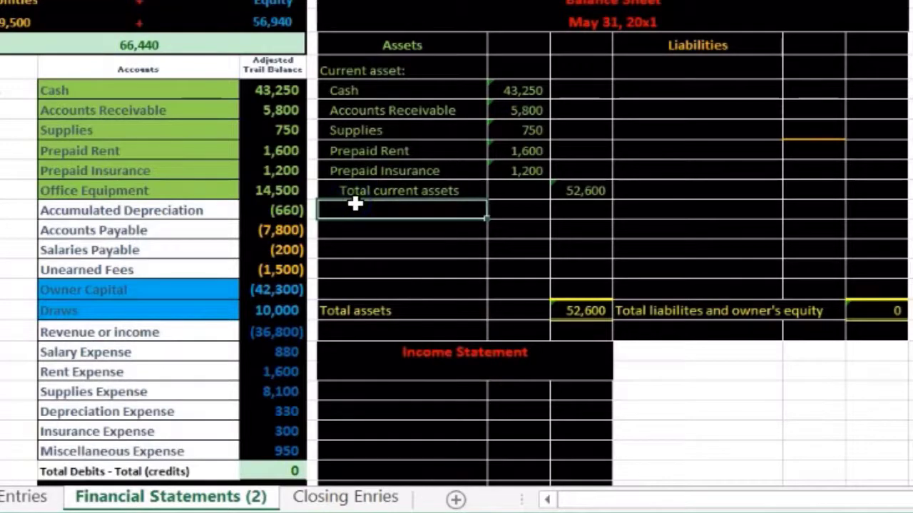
text(Property)
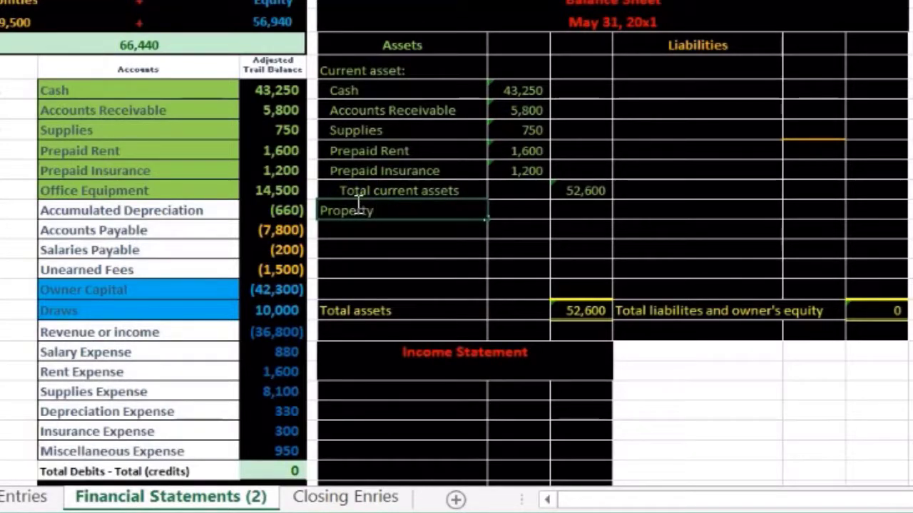
text( plant and equ)
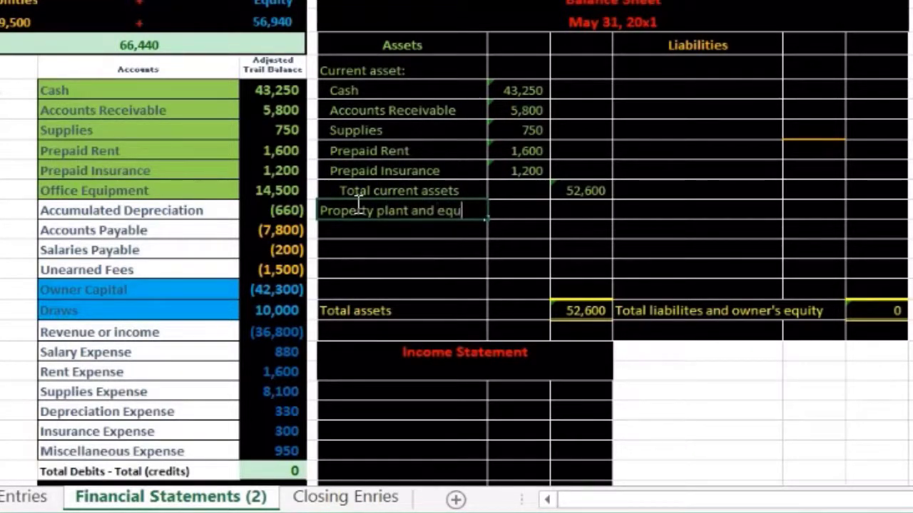
text(ipment:)
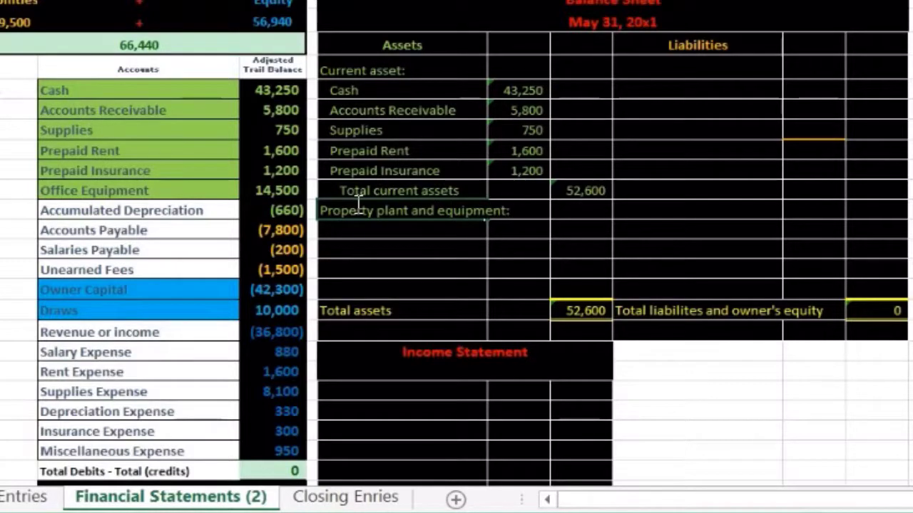
key(Return)
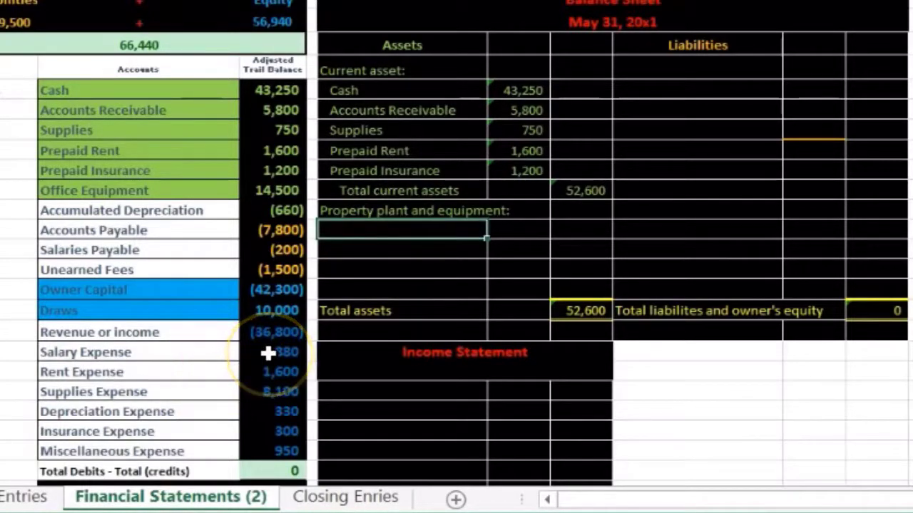
Remove the green fill from the Office Equipment account name in the trial balance
right_click(103, 190)
click(221, 37)
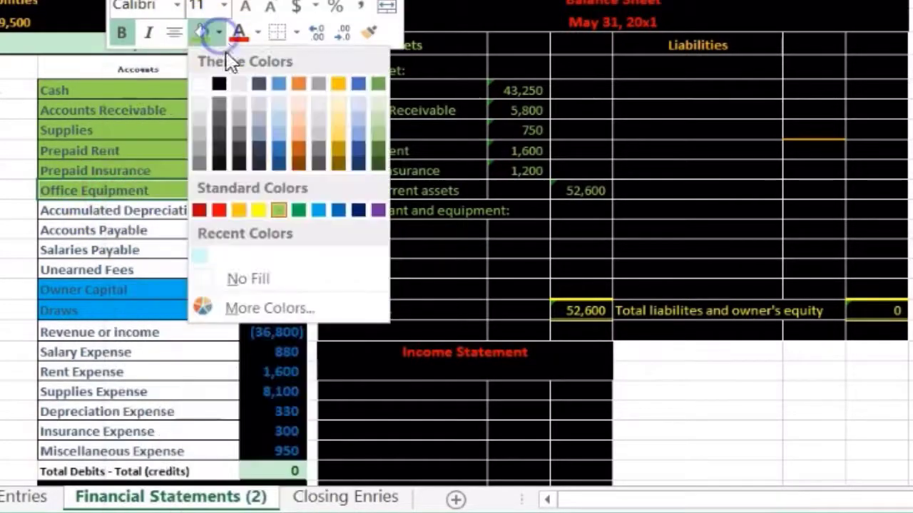
click(245, 275)
drag(142, 210, 164, 232)
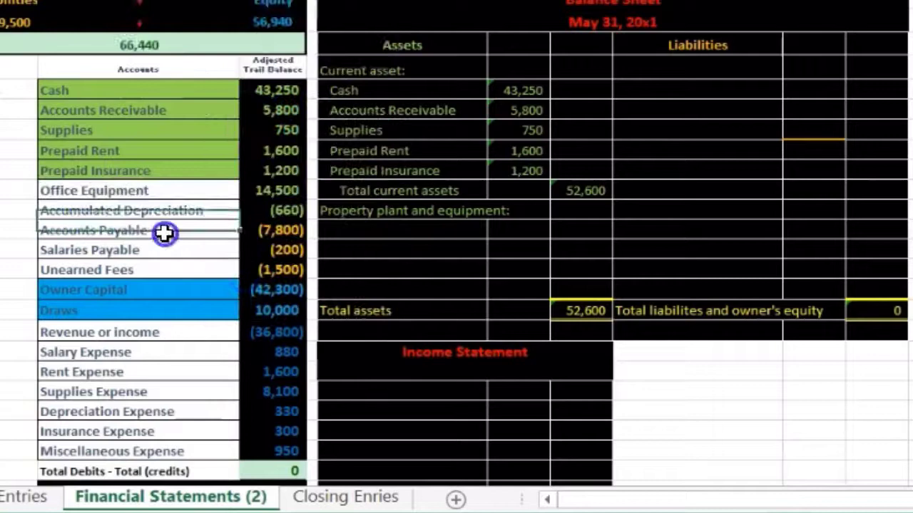
click(129, 192)
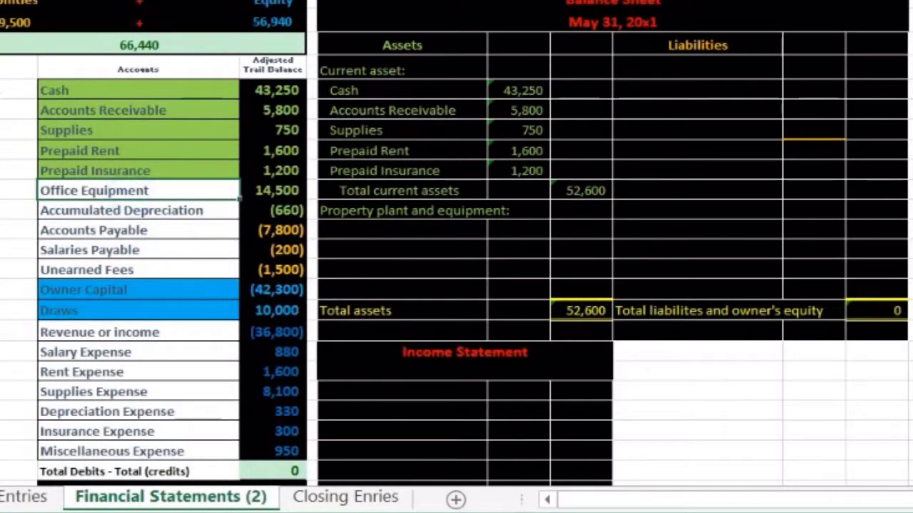
click(122, 210)
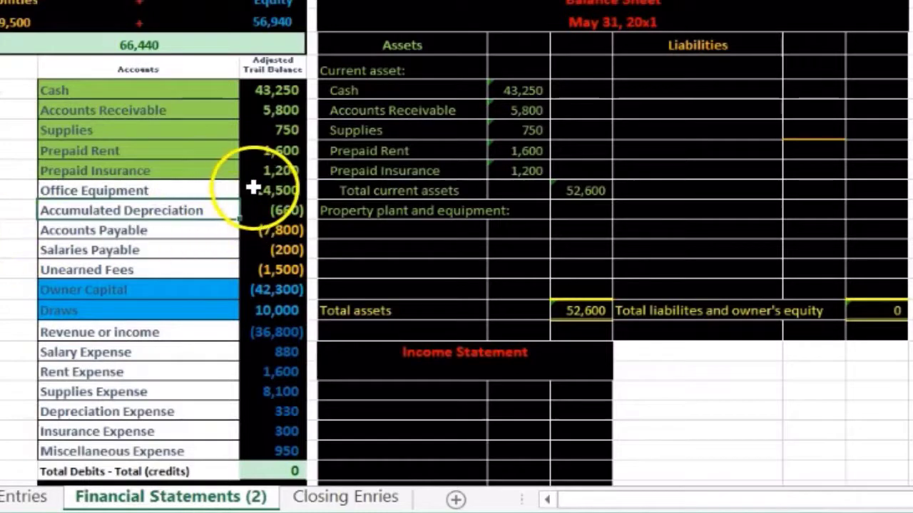
drag(255, 188, 199, 202)
Copy the Office Equipment and Accumulated Depreciation account names as values beneath the Property plant and equipment heading, and indent them one level
right_click(192, 188)
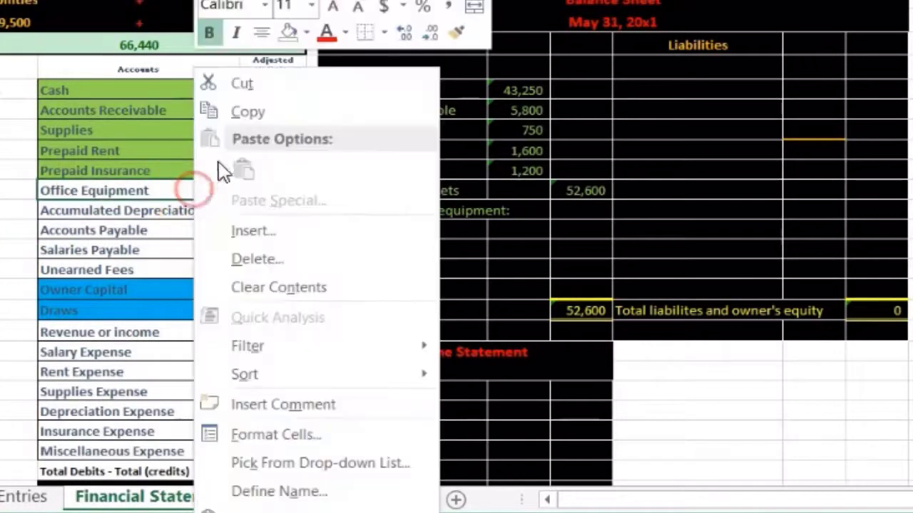
click(134, 187)
drag(132, 200, 132, 206)
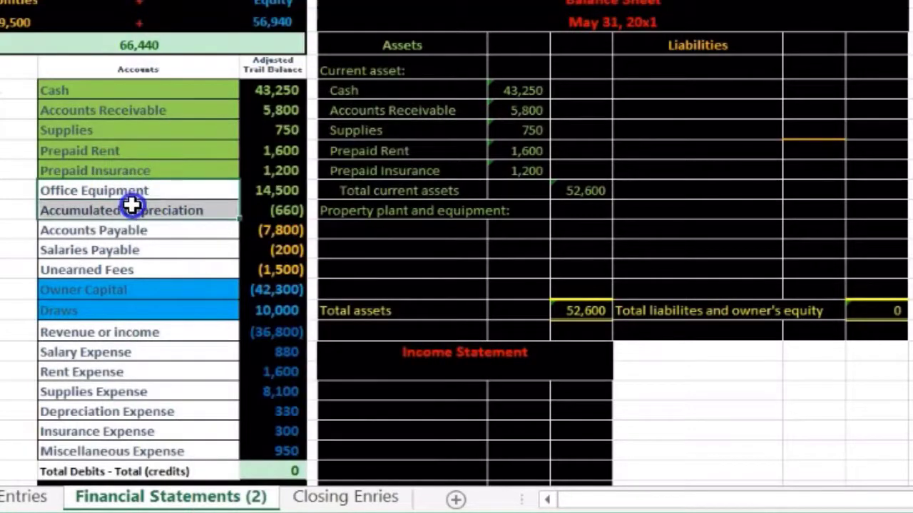
right_click(143, 191)
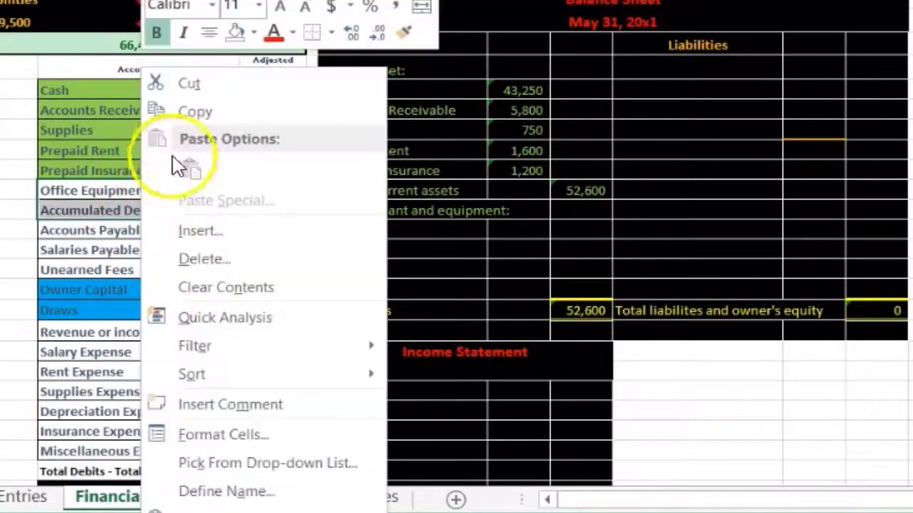
click(190, 112)
click(375, 227)
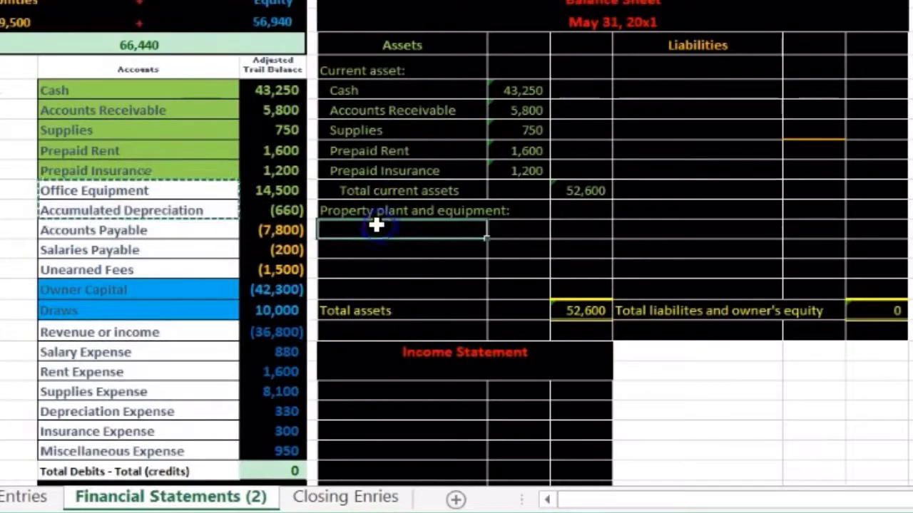
right_click(377, 225)
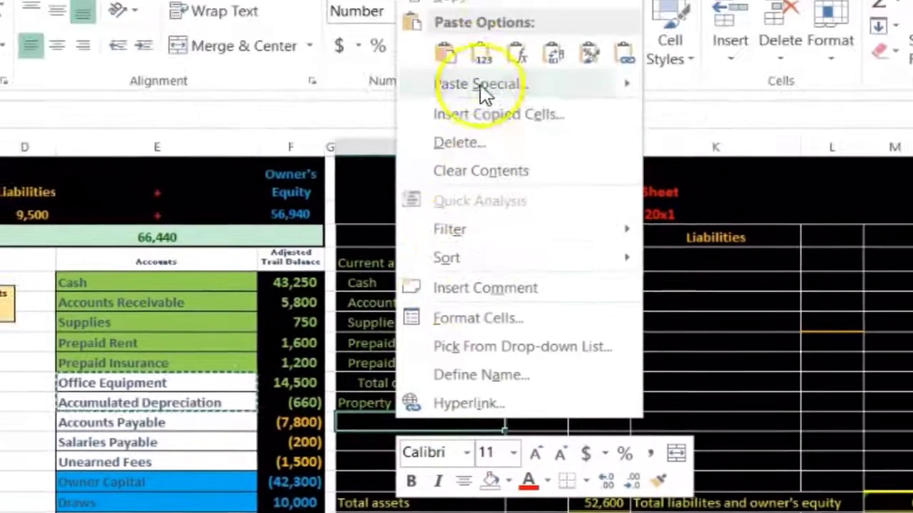
click(482, 56)
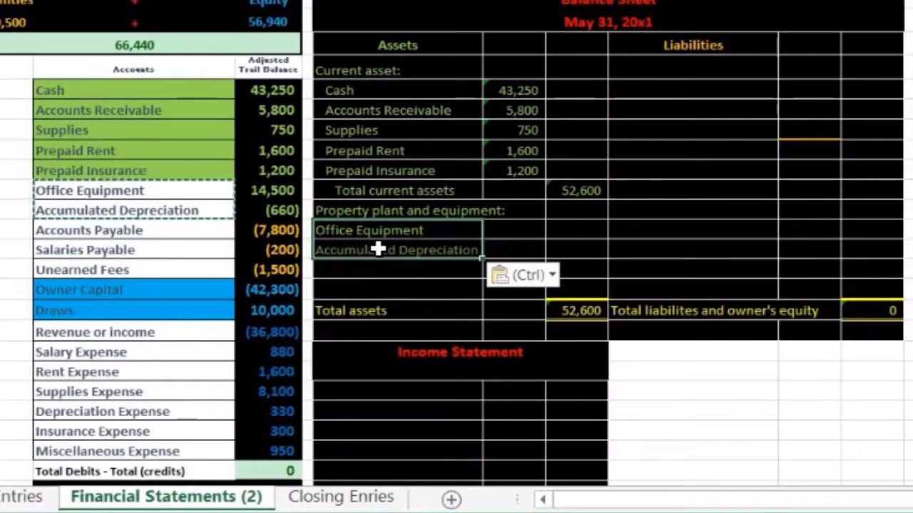
click(400, 252)
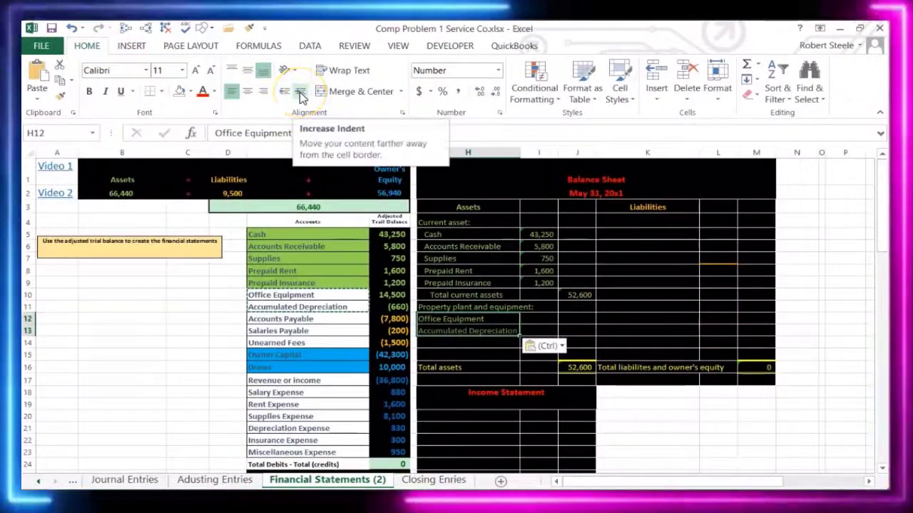
click(300, 98)
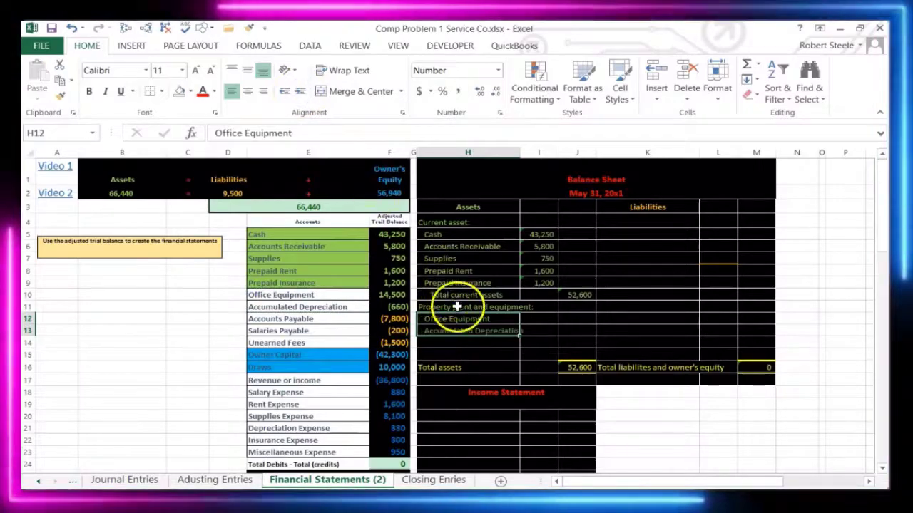
Compare the Office Equipment and Accumulated Depreciation lines on the balance sheet with their adjusted trial balance amounts
click(457, 307)
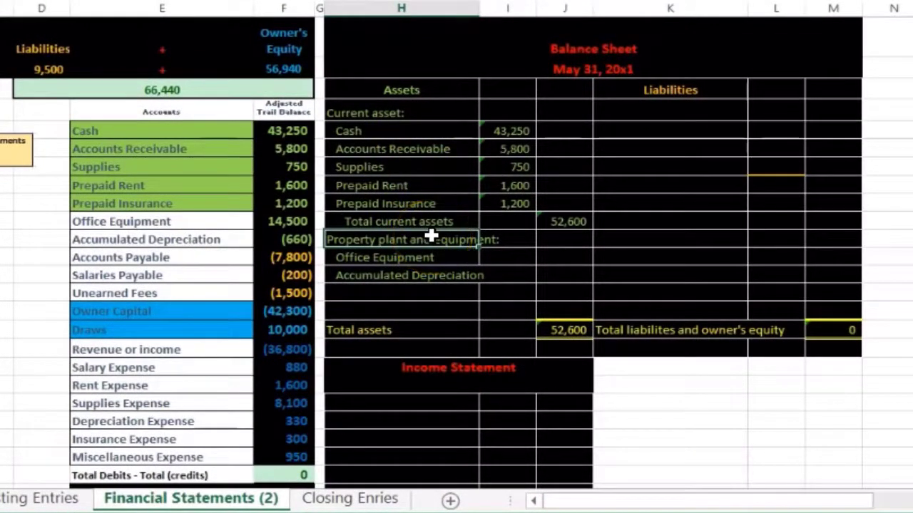
key(Down)
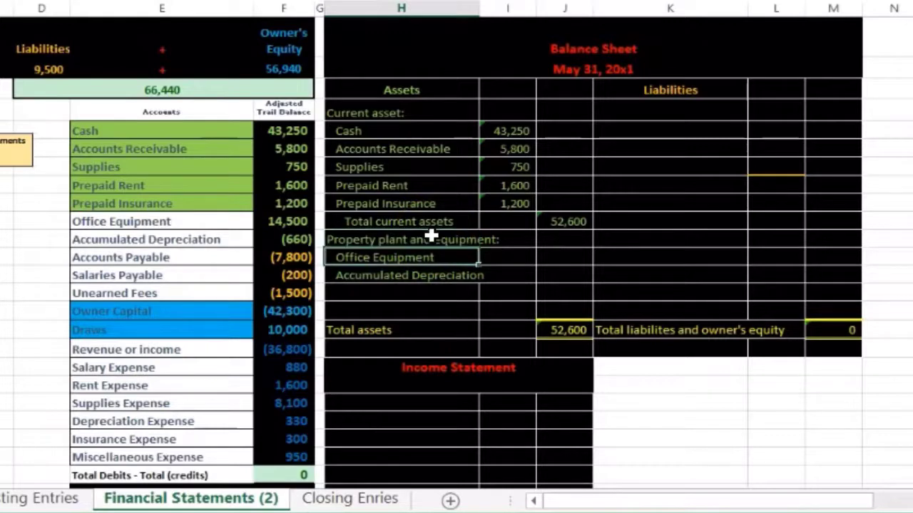
key(Down)
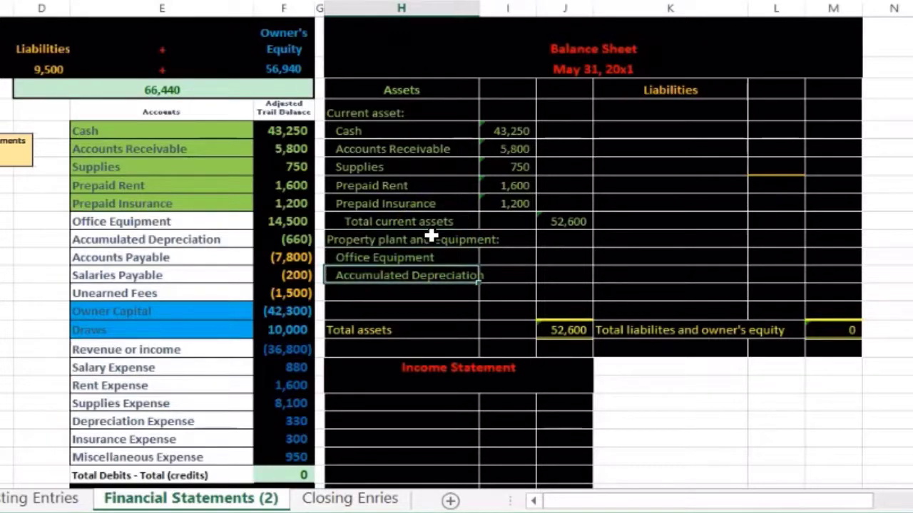
click(283, 239)
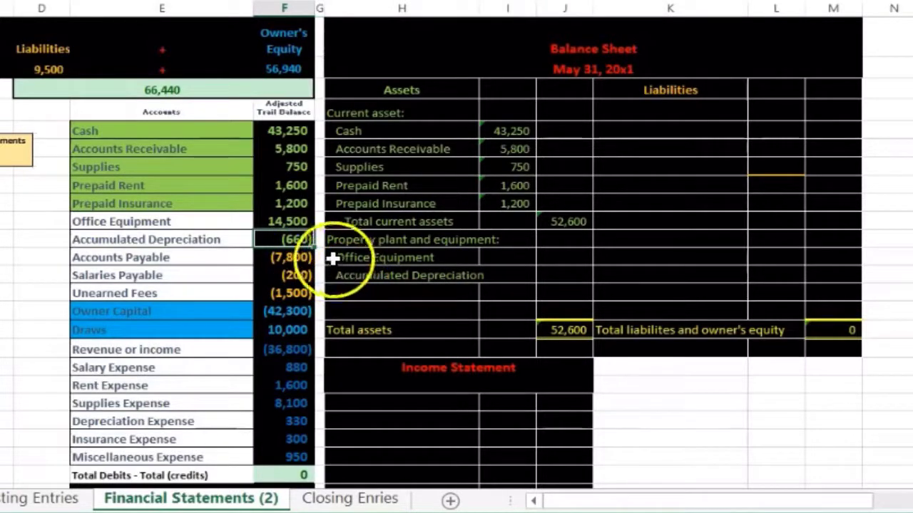
click(281, 220)
drag(288, 233, 271, 236)
click(255, 222)
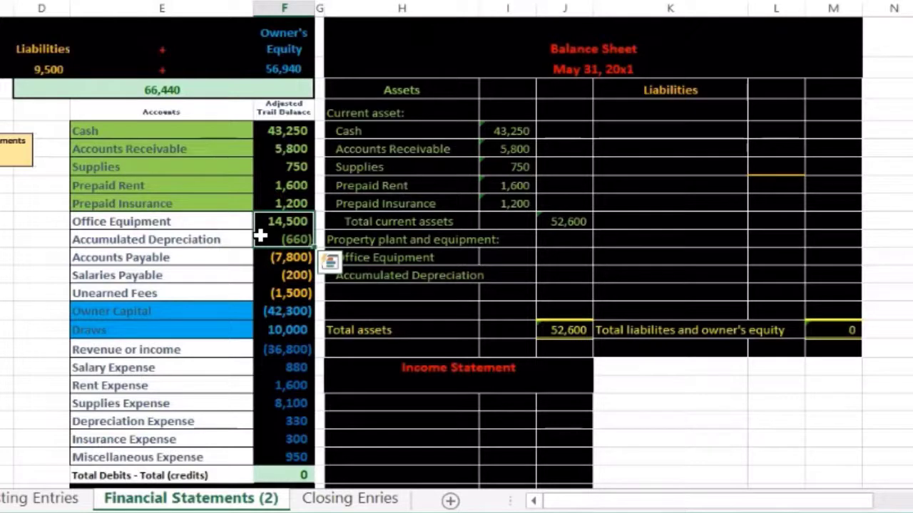
click(417, 260)
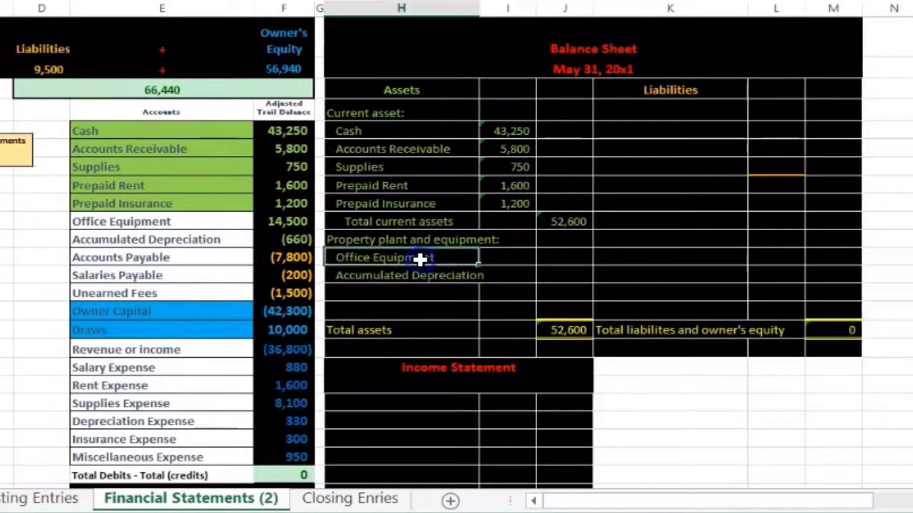
click(411, 278)
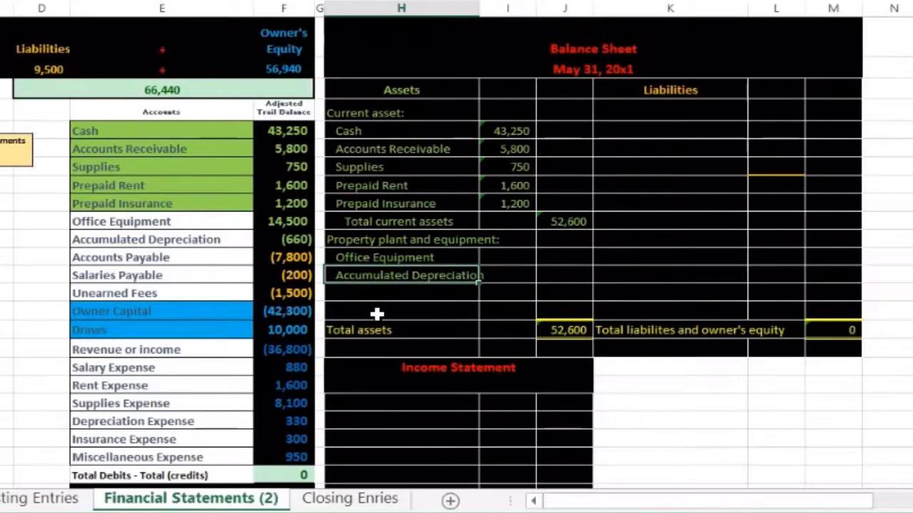
Change the Accumulated Depreciation label on the balance sheet to "less Acc. Depreciation"
double_click(336, 278)
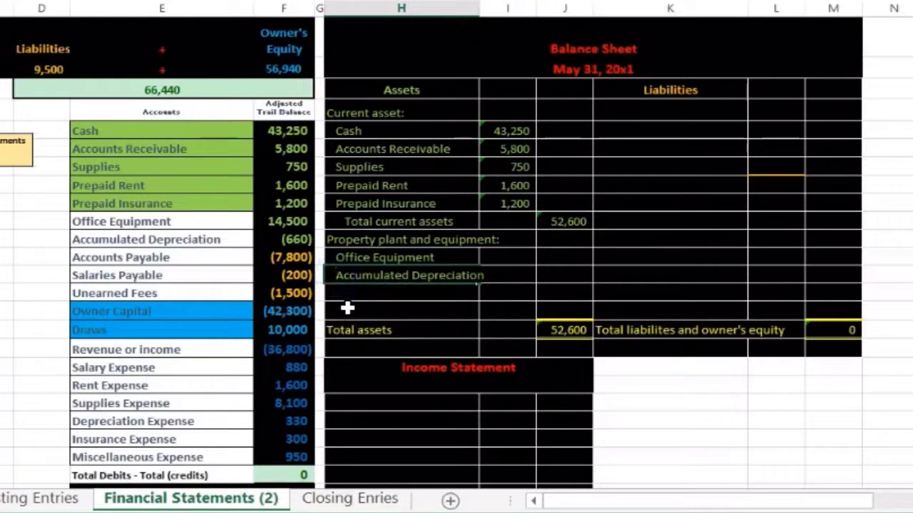
text(less)
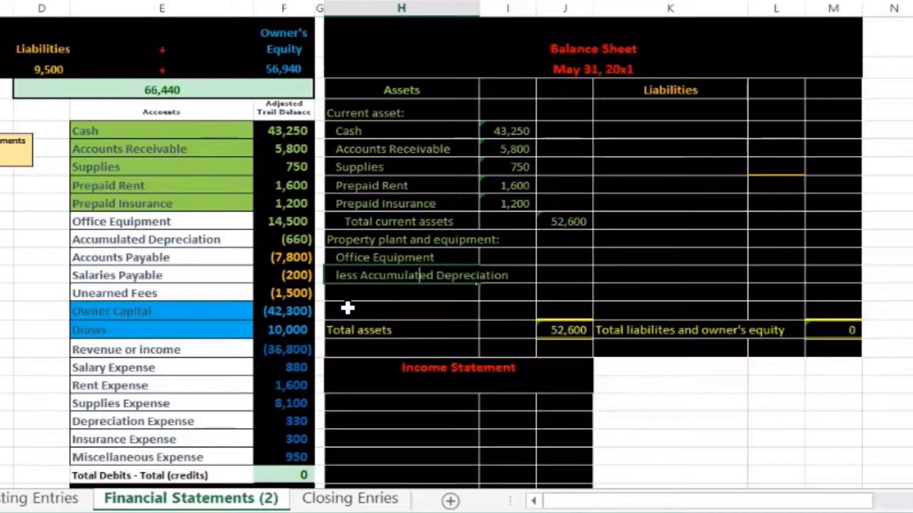
key(BackSpace)
key(BackSpace)
key(BackSpace)
key(BackSpace)
key(BackSpace)
key(BackSpace)
key(BackSpace)
key(BackSpace)
key(BackSpace)
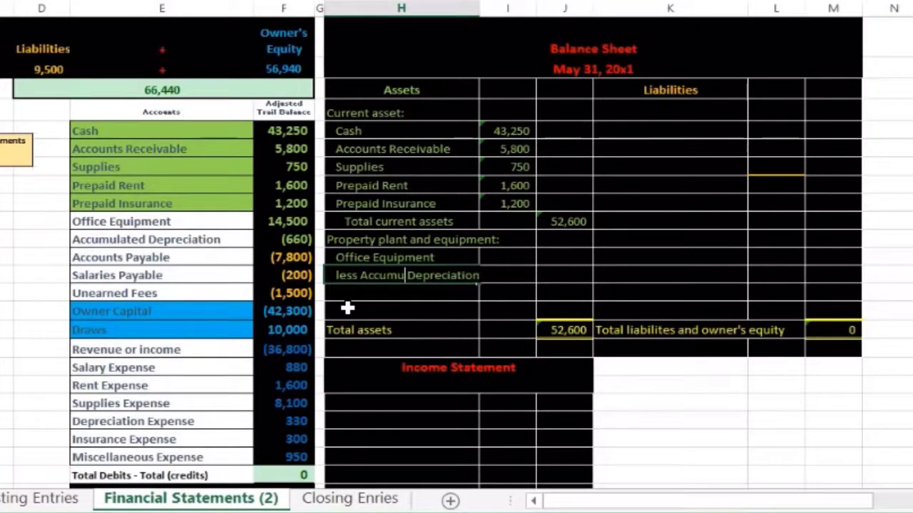
text(.)
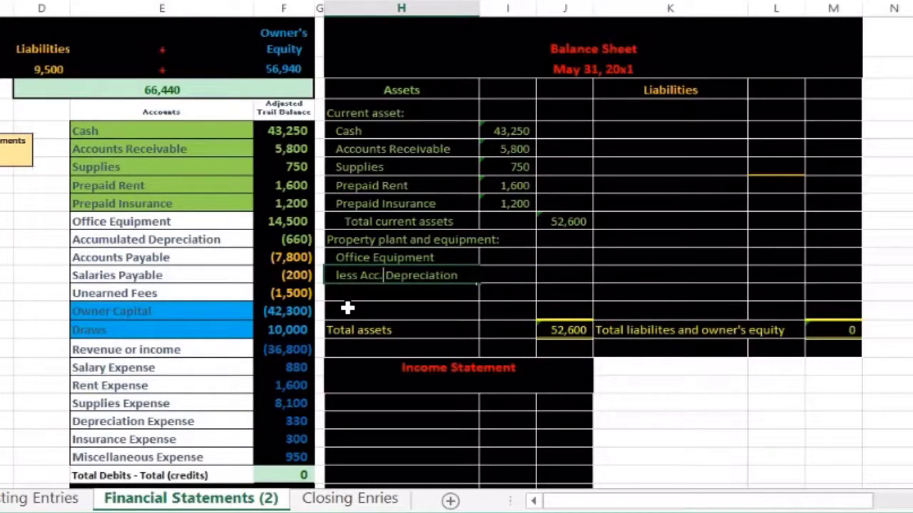
key(Return)
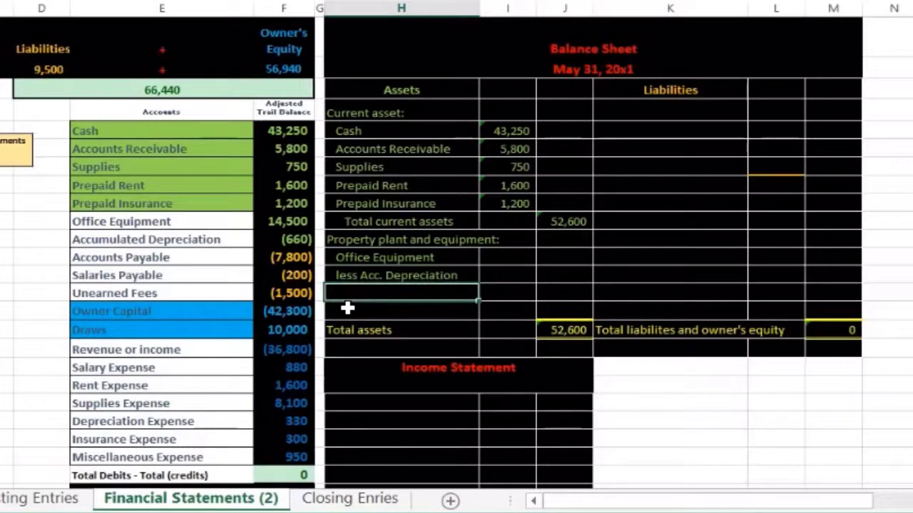
Link the Office Equipment amount on the balance sheet to its adjusted trial balance amount in F10
key(Right)
key(Up)
key(Up)
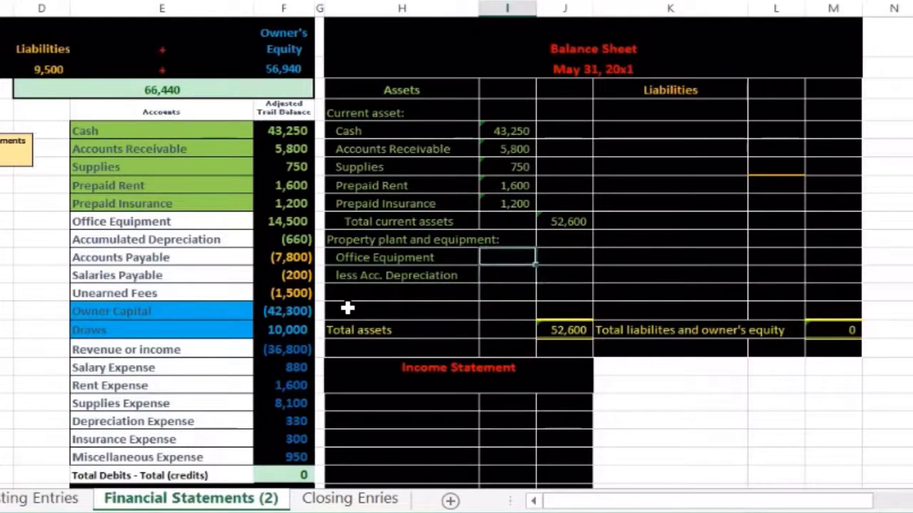
text(=)
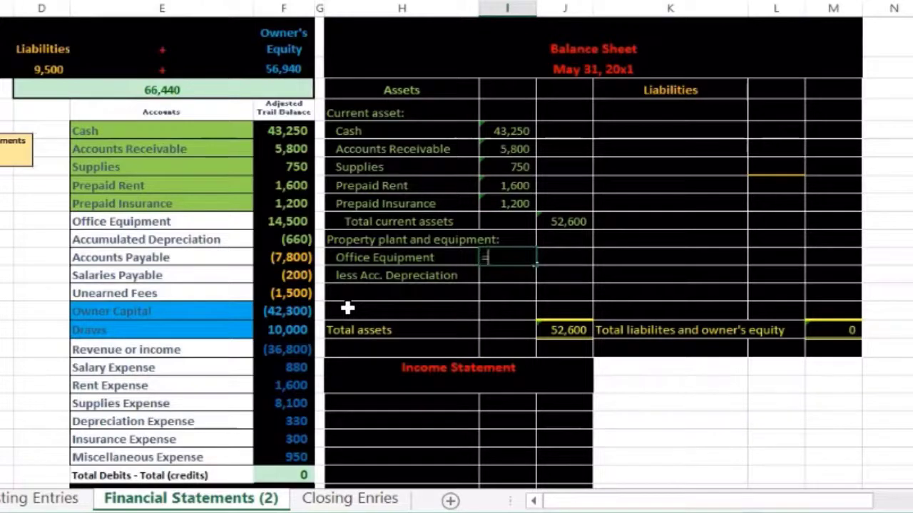
click(294, 221)
key(Return)
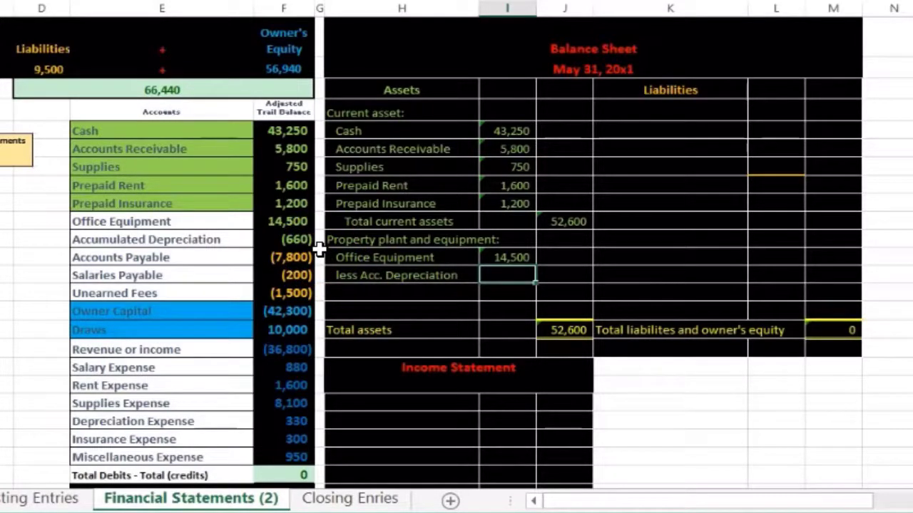
Try entering the less Acc. Depreciation amount as the sign-reversed trial balance reference -F11, and clear the cell
text(=)
click(295, 239)
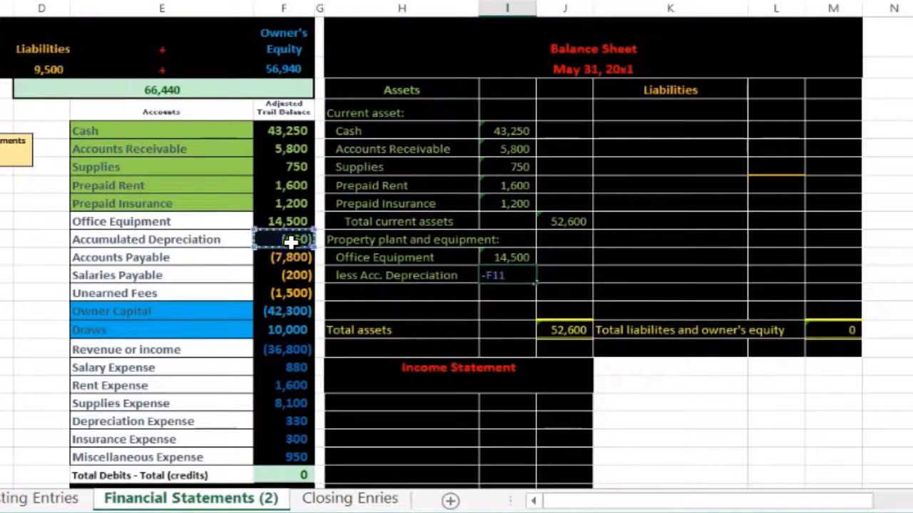
key(Return)
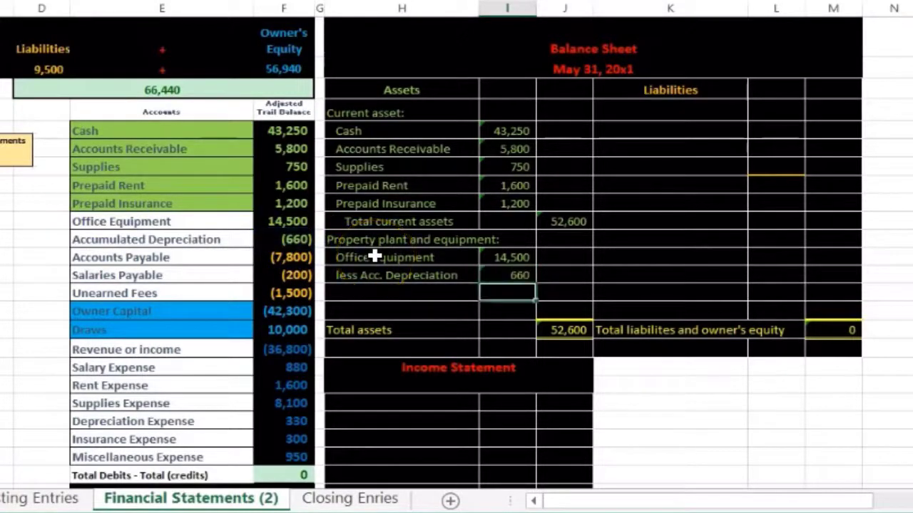
key(Up)
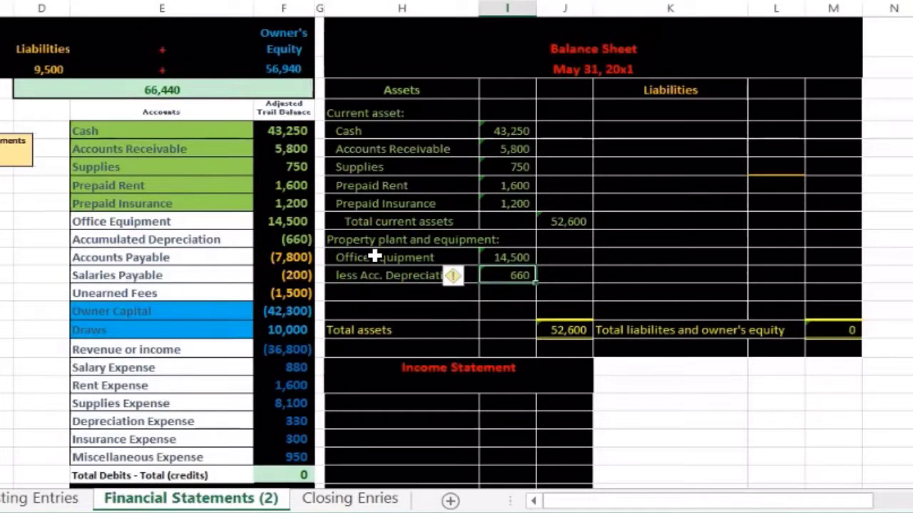
key(Delete)
Enter =F11 as the less Acc. Depreciation amount, linking it directly to the adjusted trial balance
click(514, 271)
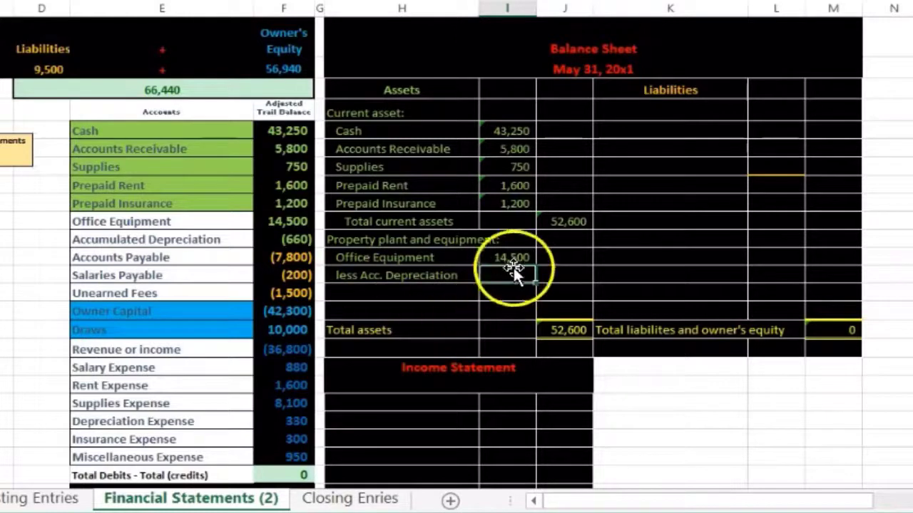
text(=)
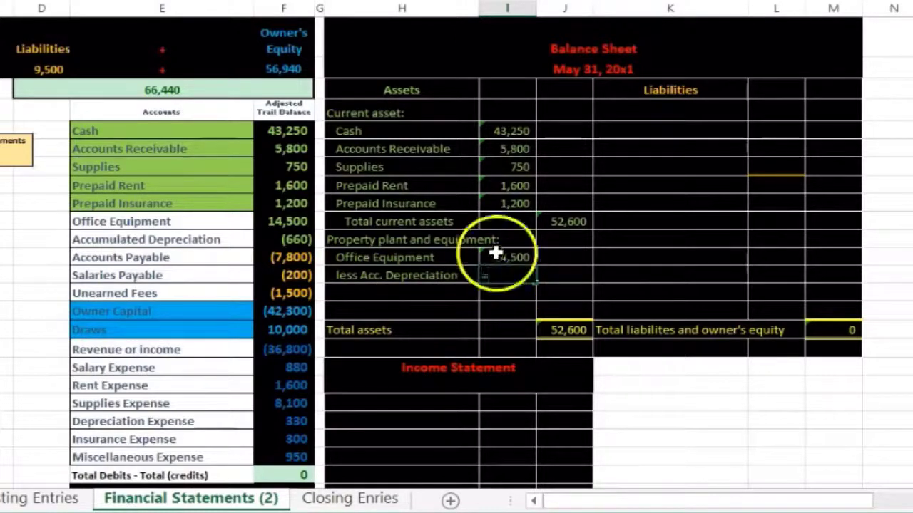
click(307, 238)
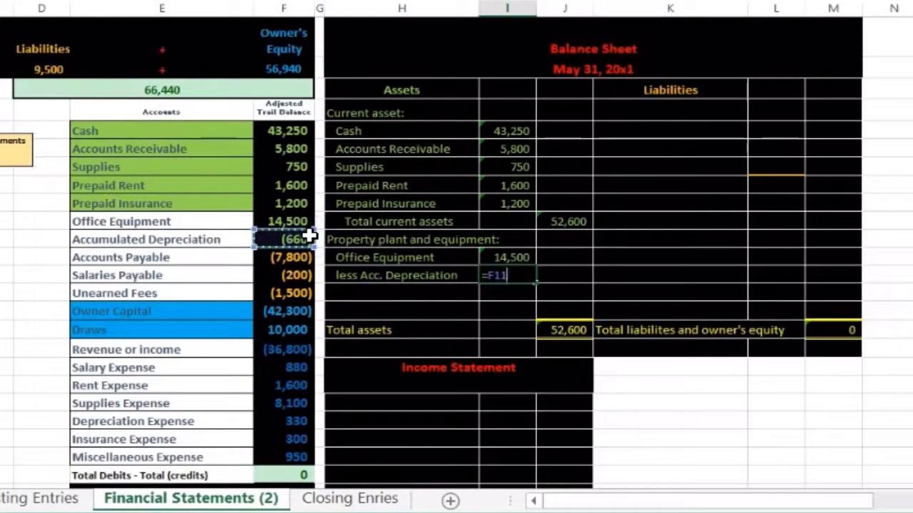
key(Return)
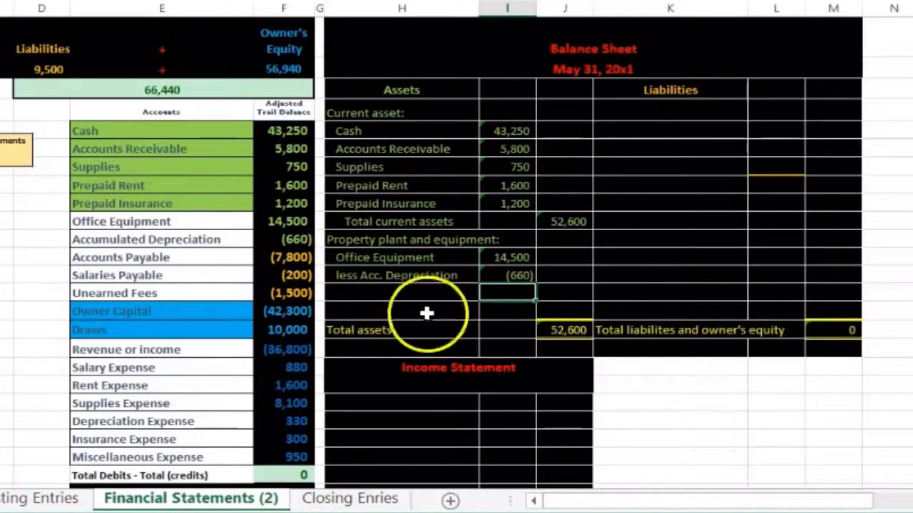
Change the less Acc. Depreciation formula on the balance sheet to =F11*-1, multiplying the trial balance reference by negative one
click(496, 276)
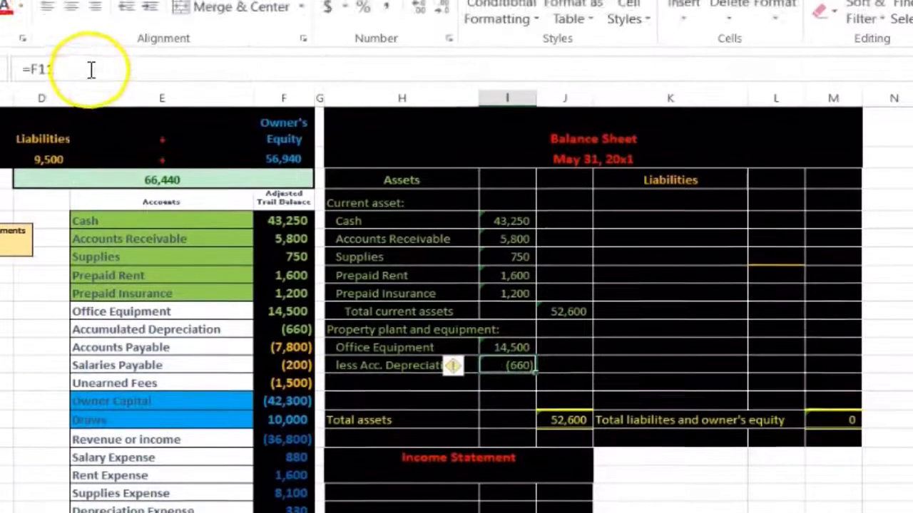
click(91, 72)
text(*)
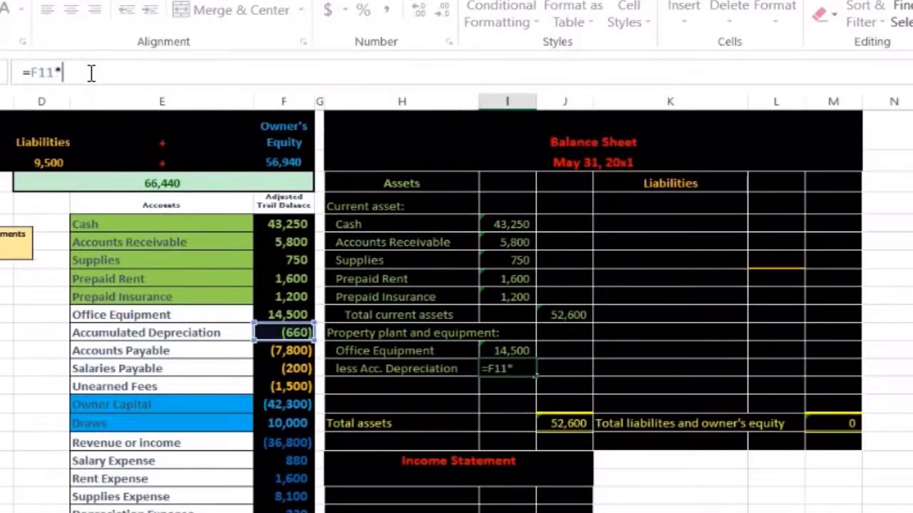
text(-1)
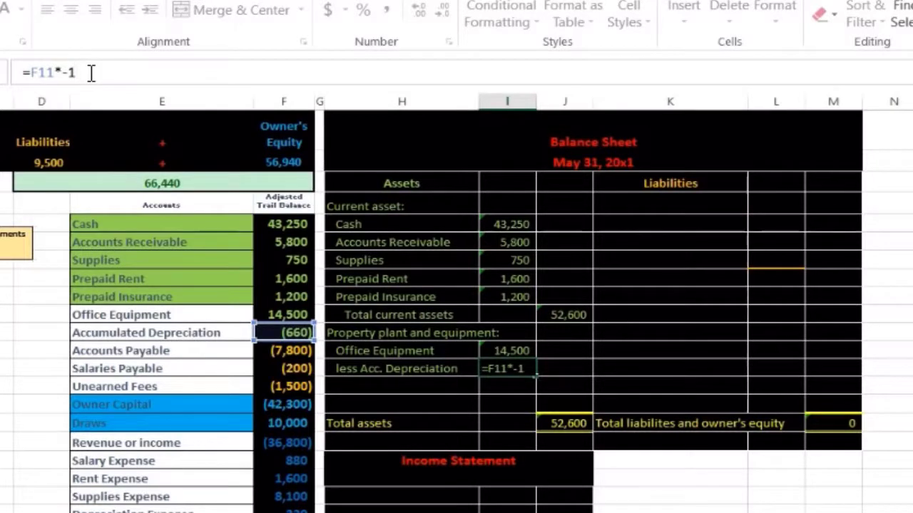
key(Return)
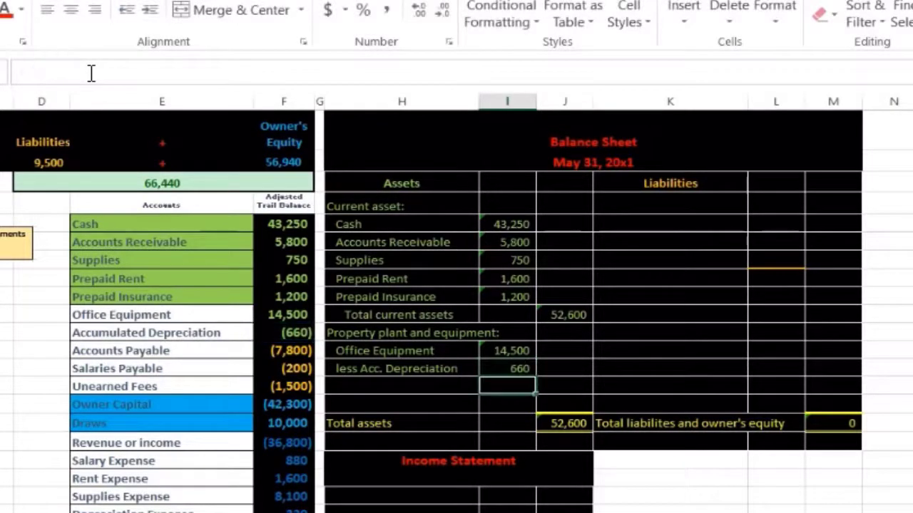
key(Right)
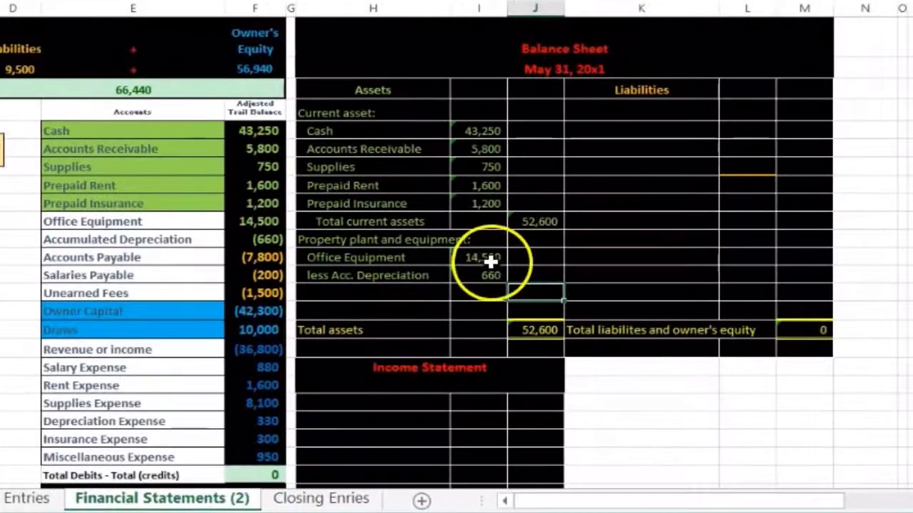
click(496, 281)
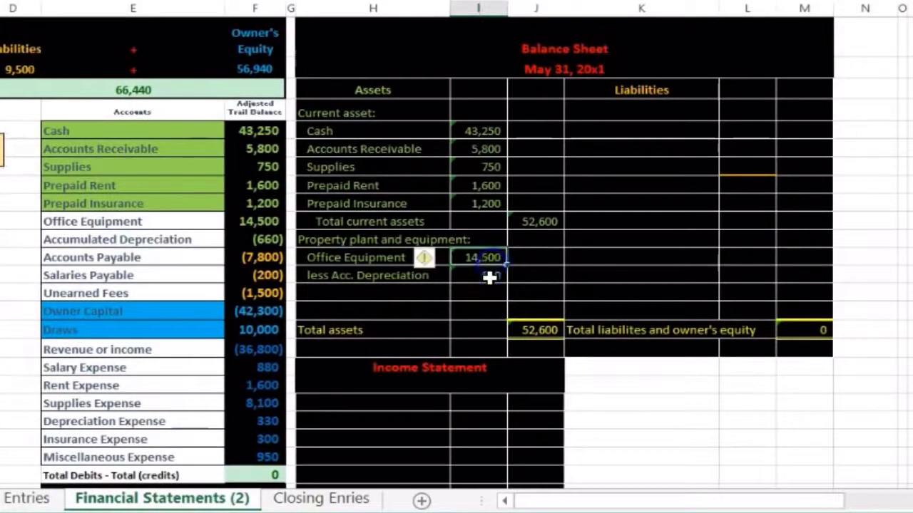
Rewrite the less Acc. Depreciation formula as =-F11, using a leading minus sign instead of the multiplication
click(496, 299)
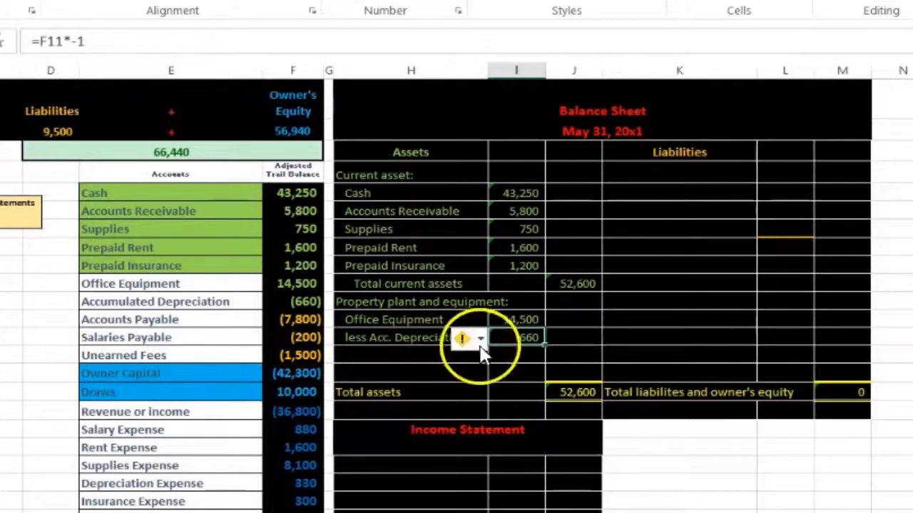
double_click(506, 339)
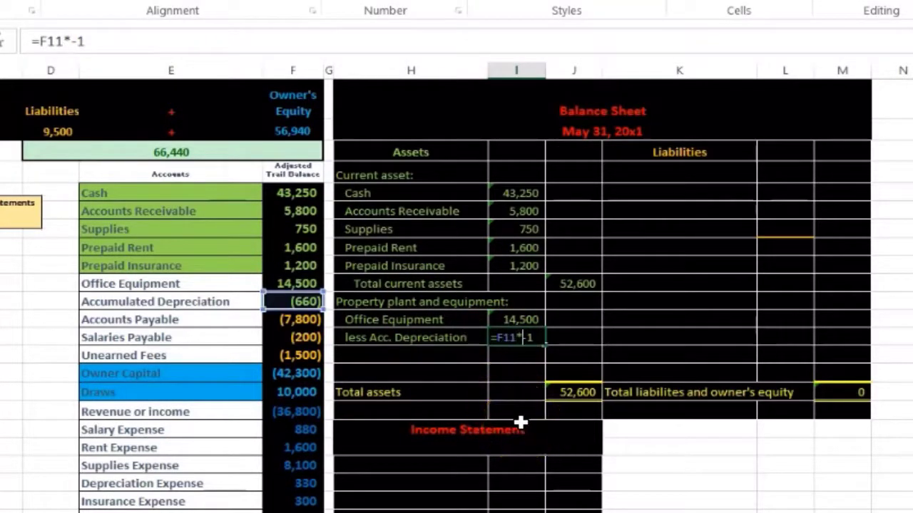
key(BackSpace)
key(BackSpace)
key(BackSpace)
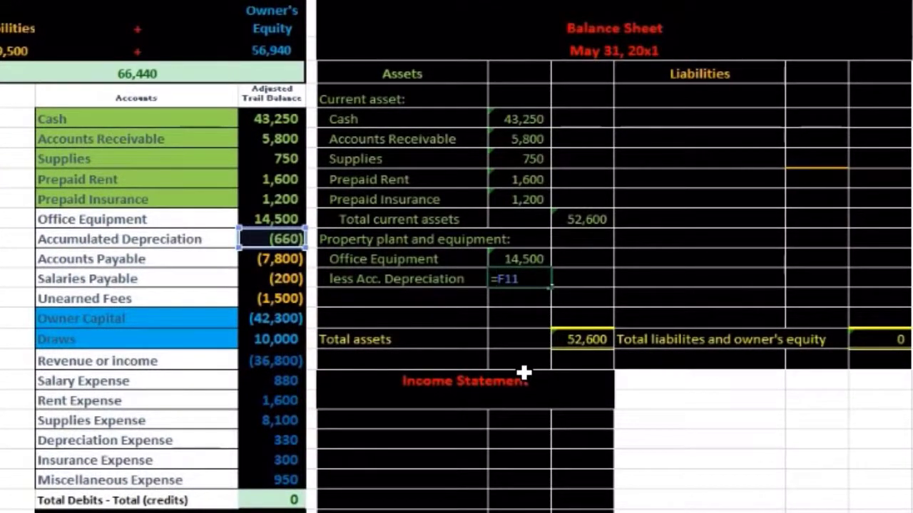
text(-)
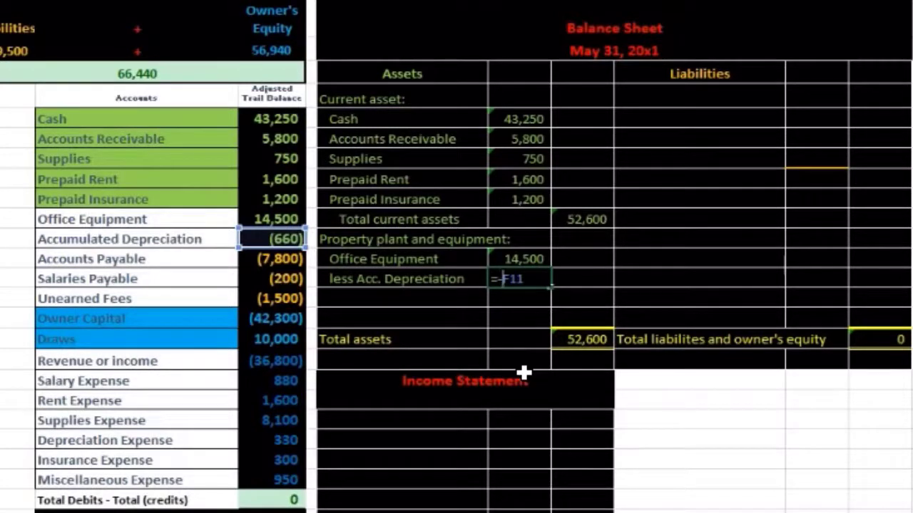
key(Return)
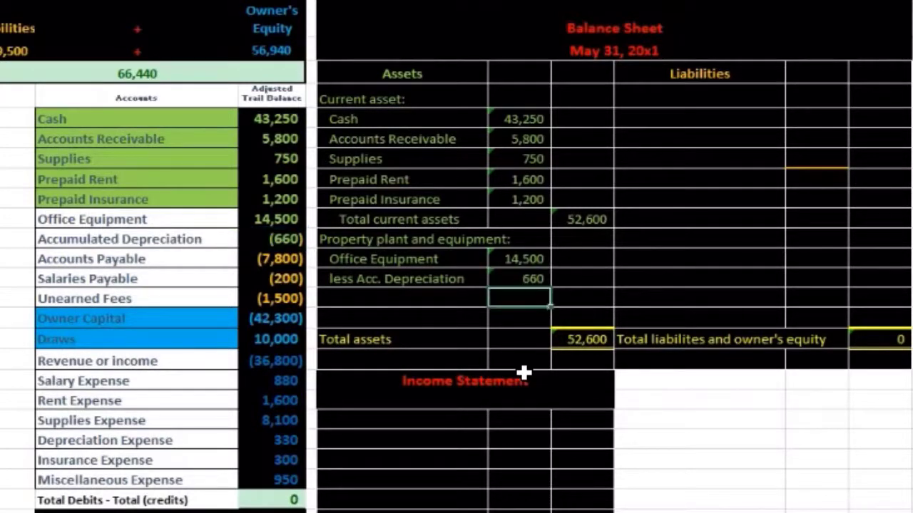
Clear the less Acc. Depreciation amount and re-enter it as -F11, the sign-reversed Accumulated Depreciation balance from the trial balance
key(Up)
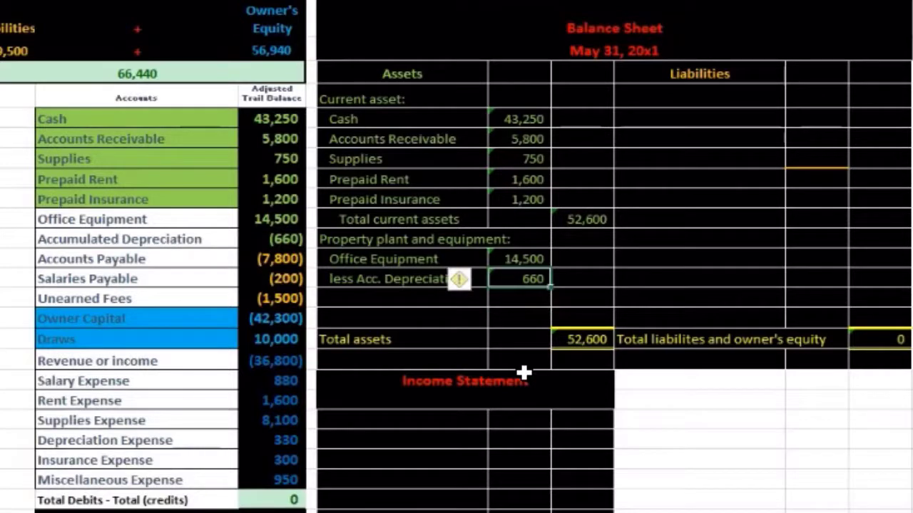
key(Delete)
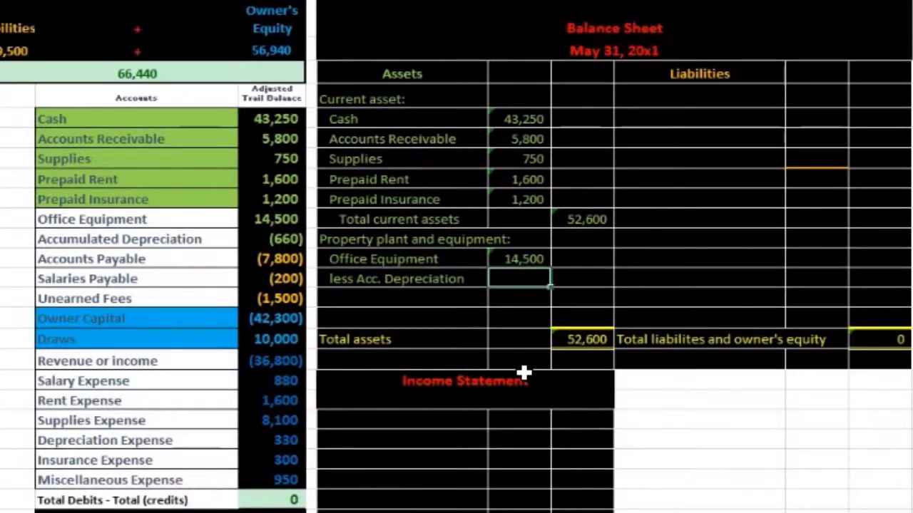
text(=)
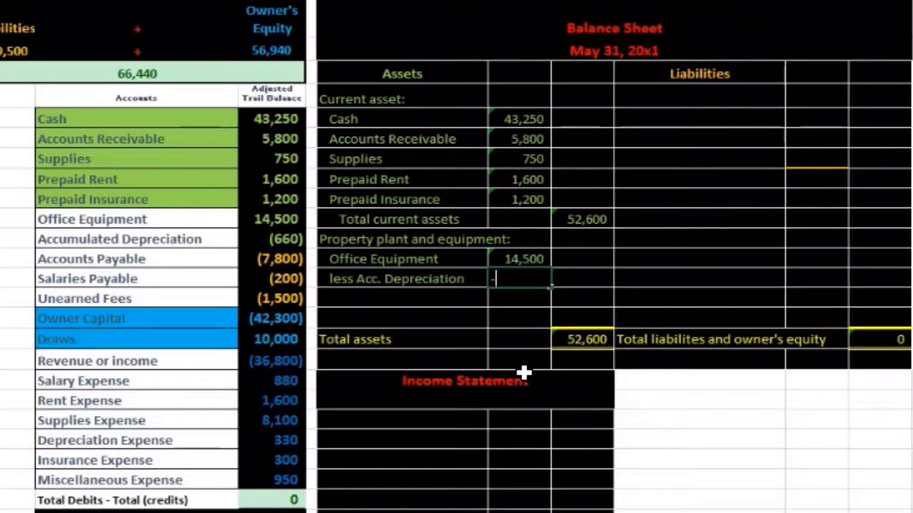
click(296, 237)
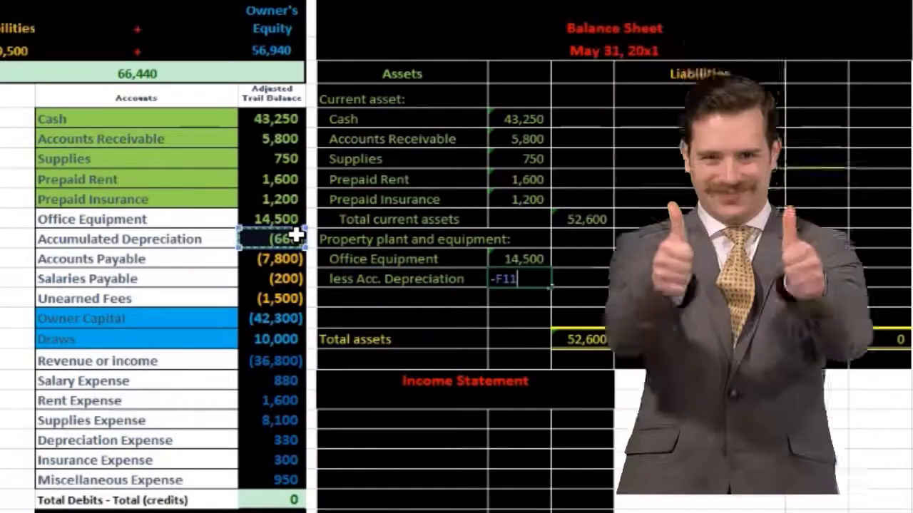
key(Return)
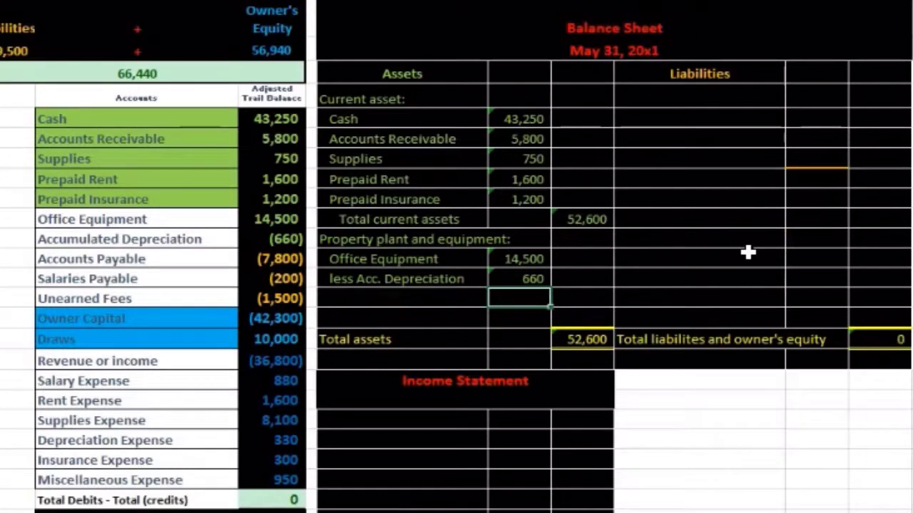
Label the row below less Acc. Depreciation "Total property plant and equipment", indented like the Total current assets label
key(Left)
text(Total current assets)
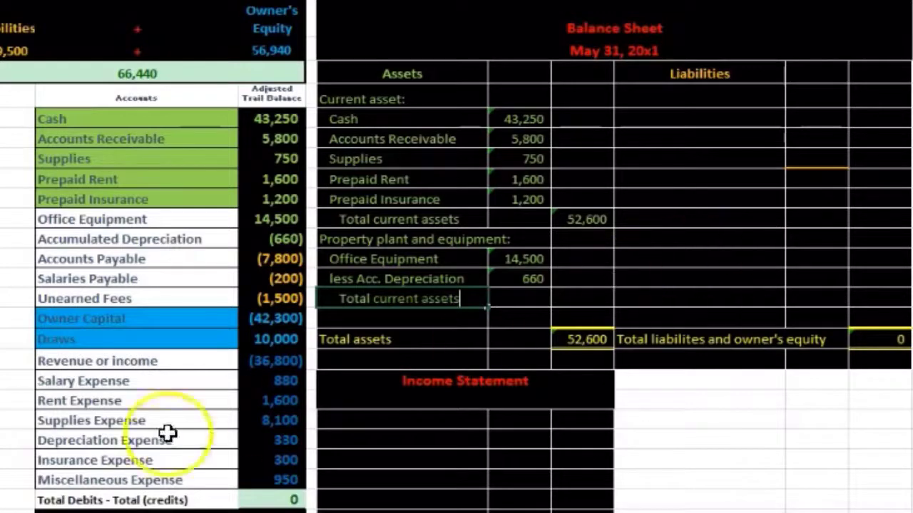
key(BackSpace)
key(BackSpace)
key(BackSpace)
key(BackSpace)
key(BackSpace)
key(BackSpace)
key(BackSpace)
key(BackSpace)
key(BackSpace)
key(BackSpace)
key(BackSpace)
key(BackSpace)
key(BackSpace)
key(BackSpace)
text(property plant and equipment)
Calculate Total property plant and equipment in the outer amount column with the formula =I12-I13
click(557, 304)
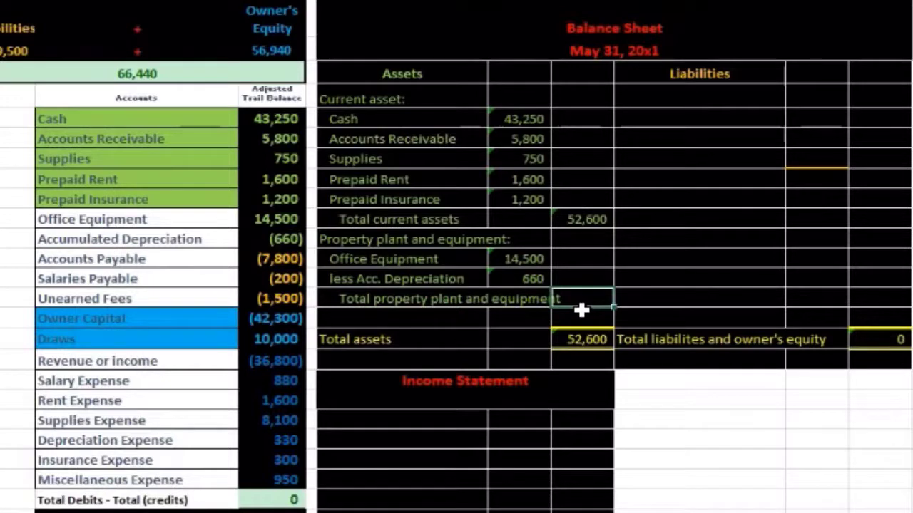
text(=)
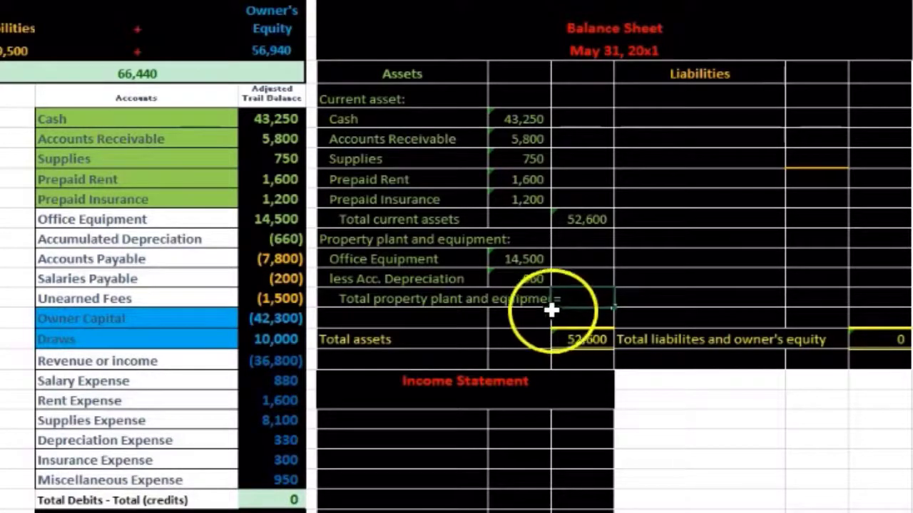
click(524, 253)
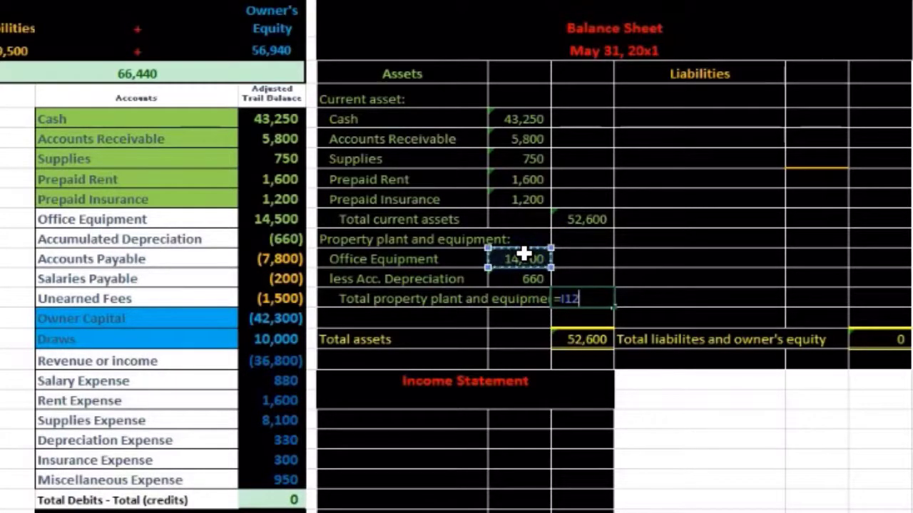
text(-)
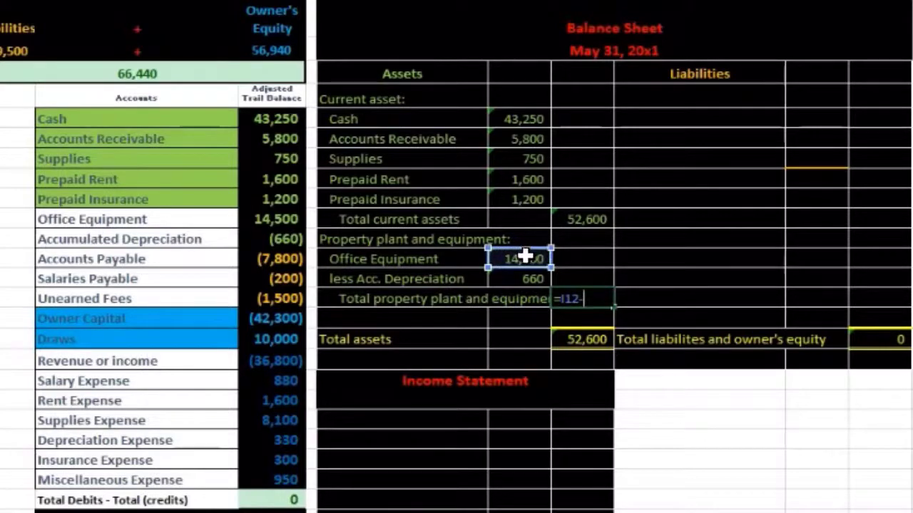
click(520, 277)
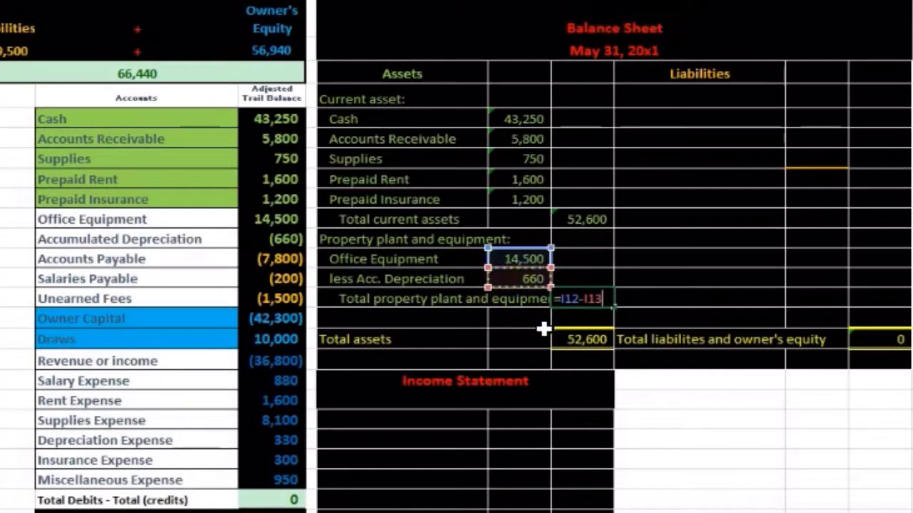
key(Return)
click(562, 302)
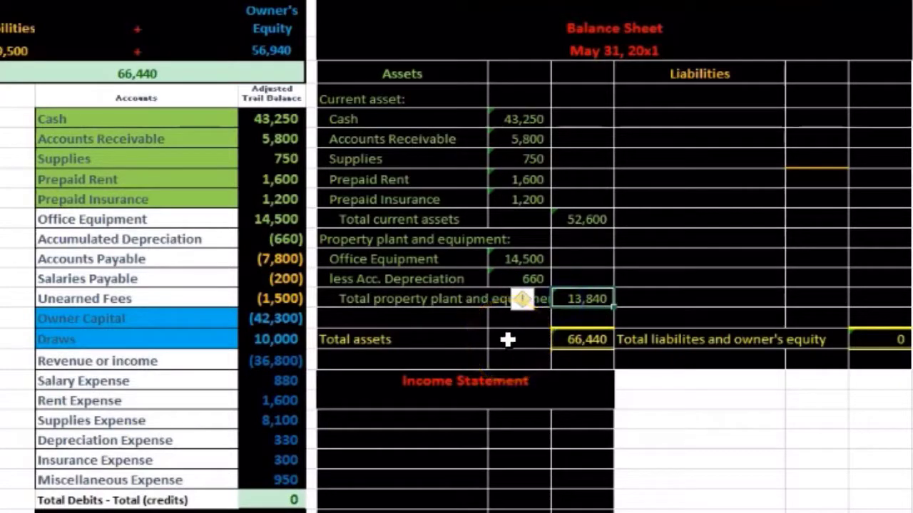
Fill the Office Equipment and Accumulated Depreciation account names in the trial balance with the same green as the other assets
click(285, 224)
drag(279, 227, 288, 239)
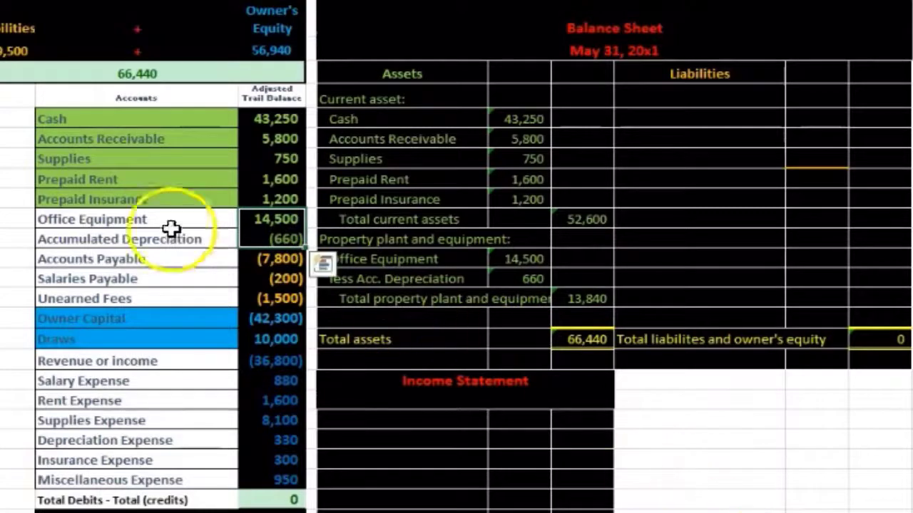
drag(143, 211, 143, 237)
right_click(140, 235)
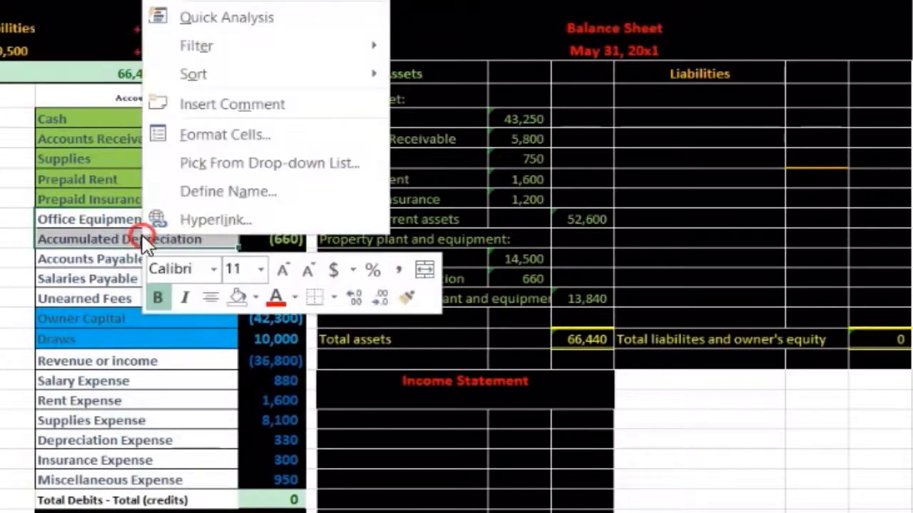
click(254, 300)
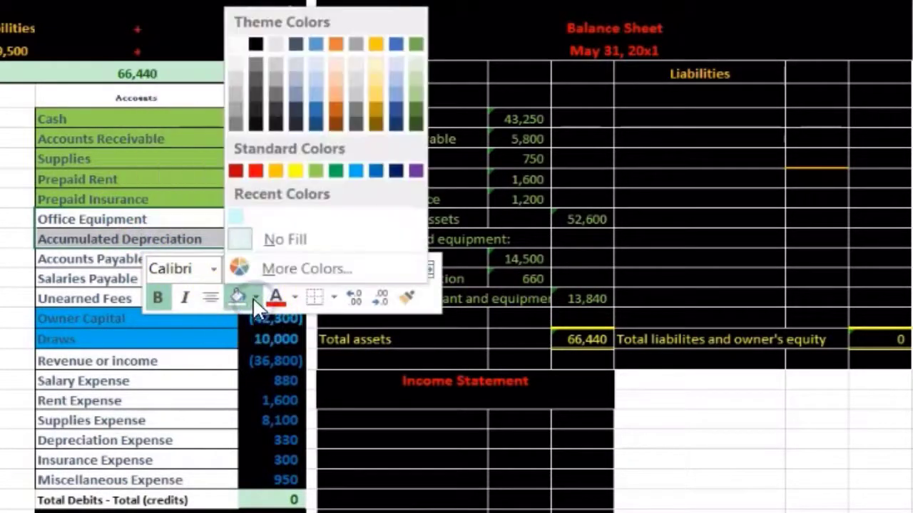
click(312, 172)
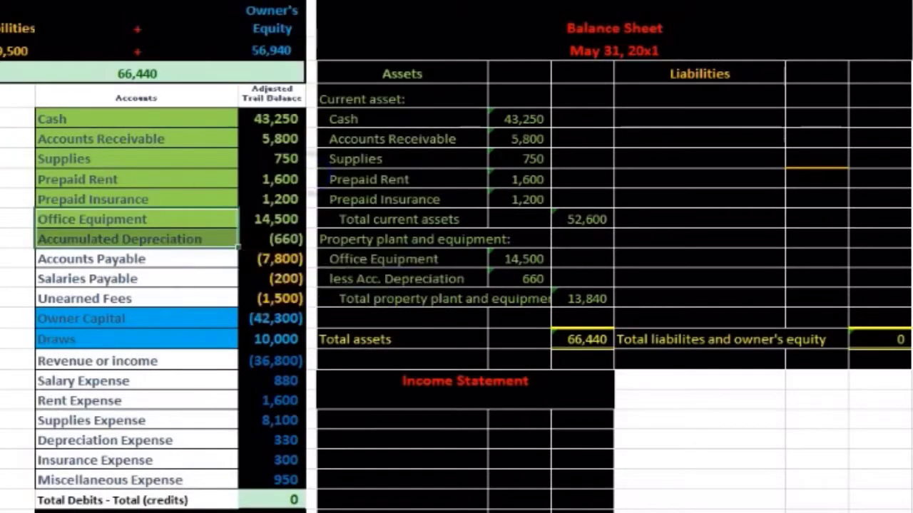
Calculate Total assets in the outer amount column with the formula =SUM(J10:J14), covering total current assets through total property plant and equipment
drag(250, 118, 261, 241)
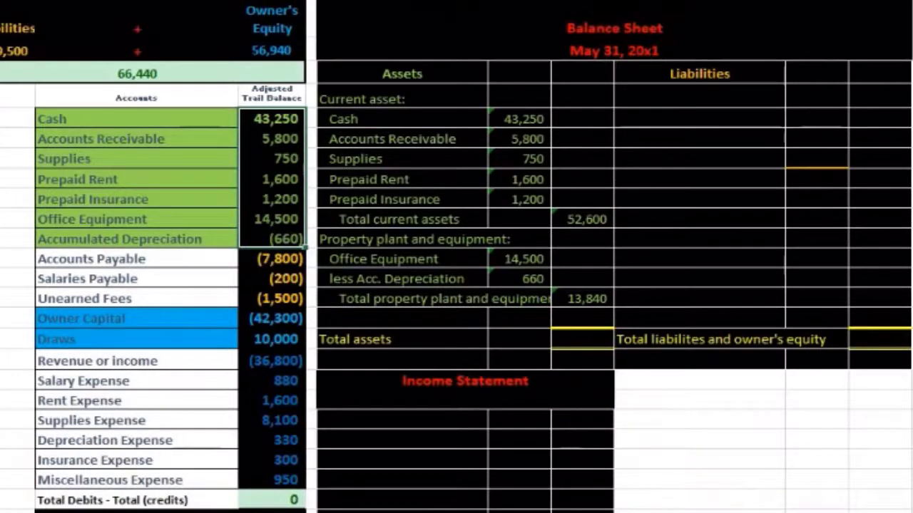
click(603, 340)
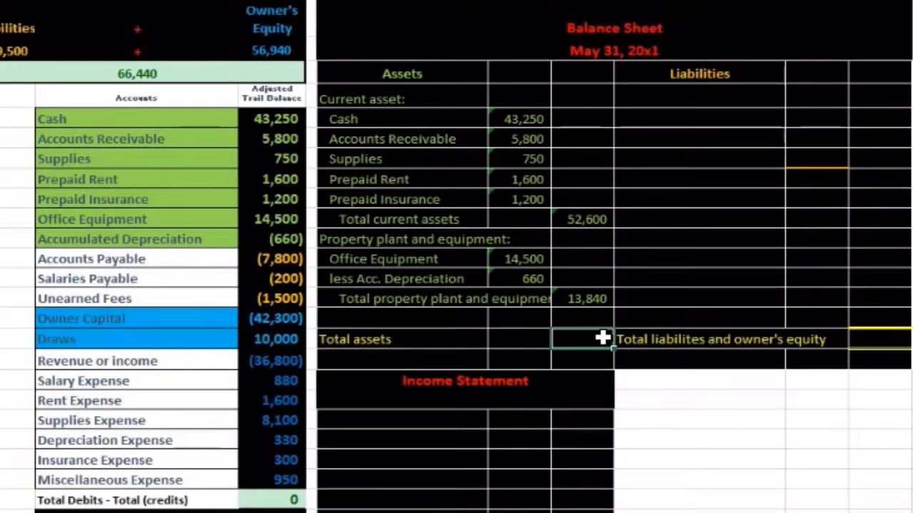
click(592, 222)
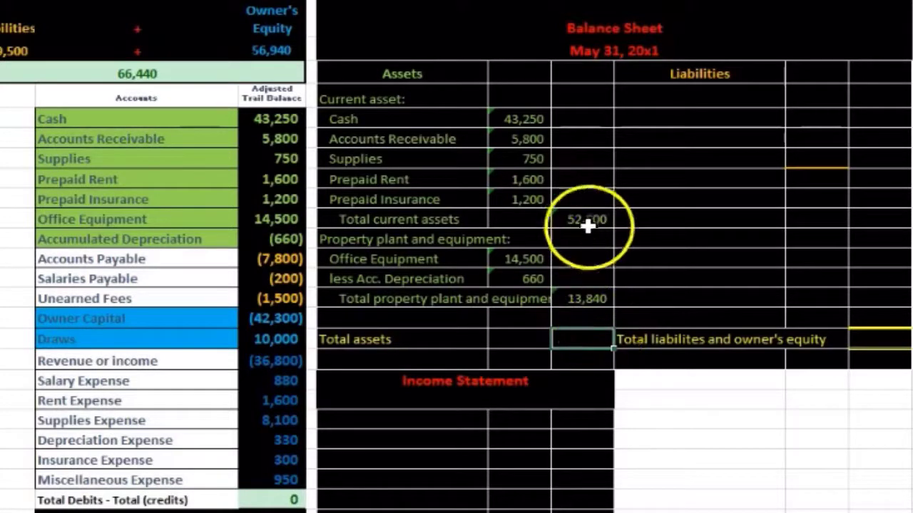
click(591, 298)
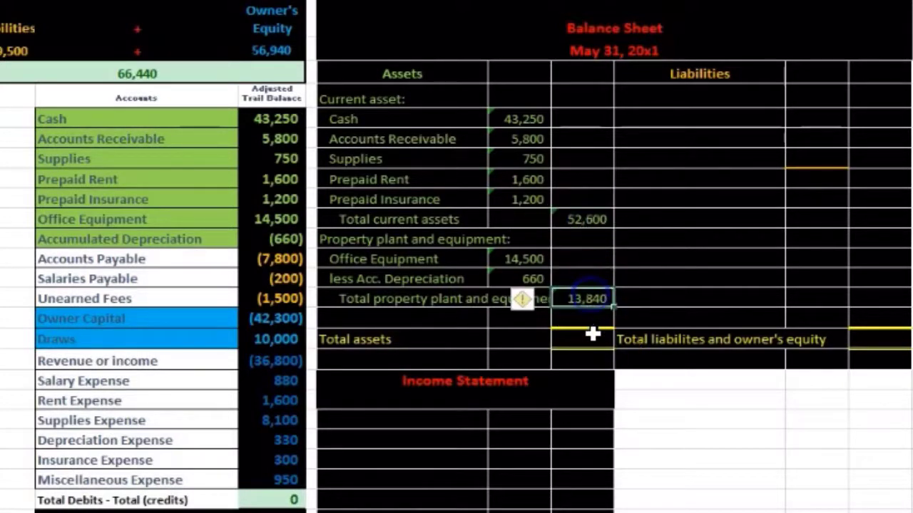
click(592, 332)
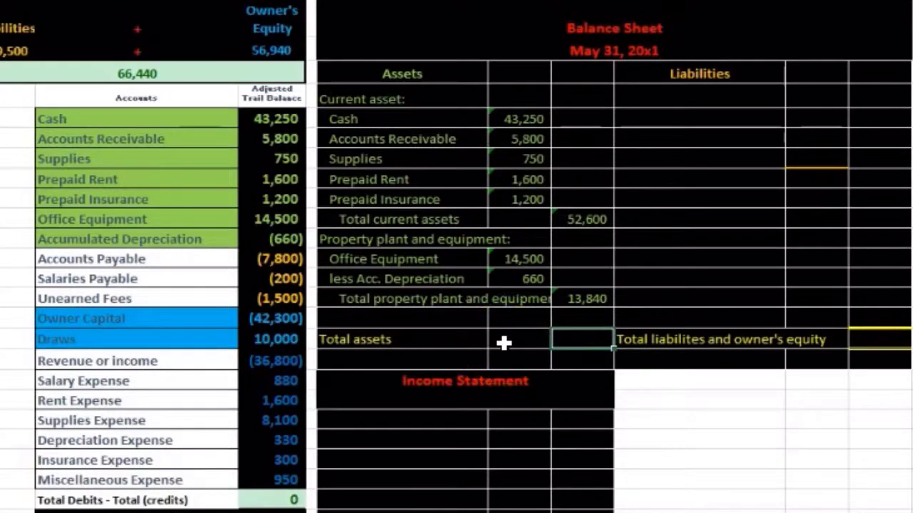
text(=)
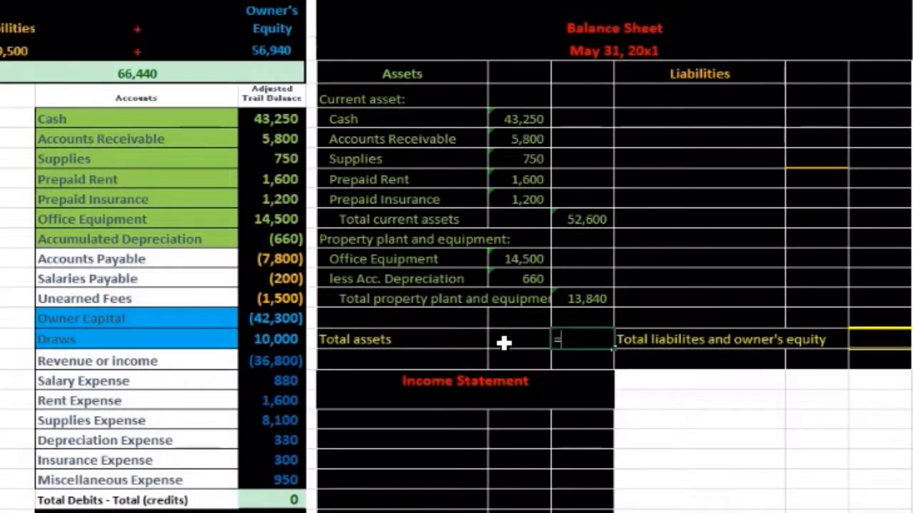
text(sum()
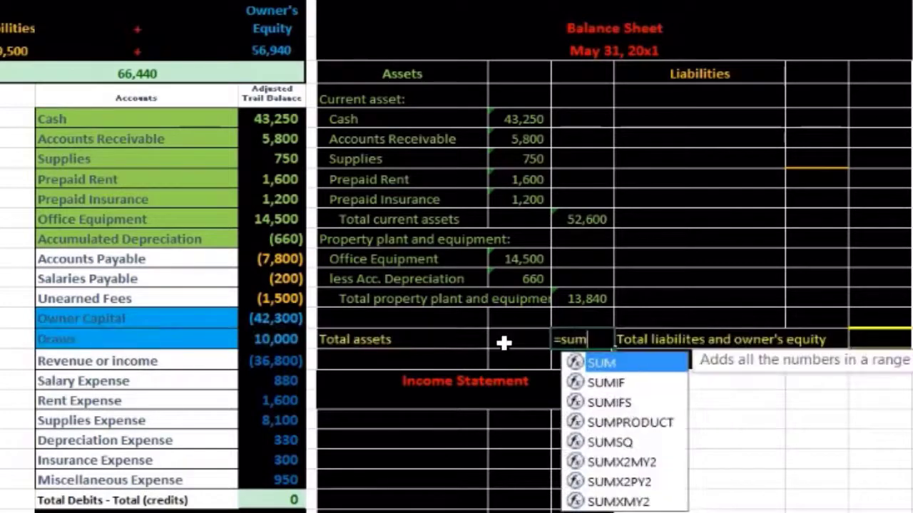
click(582, 219)
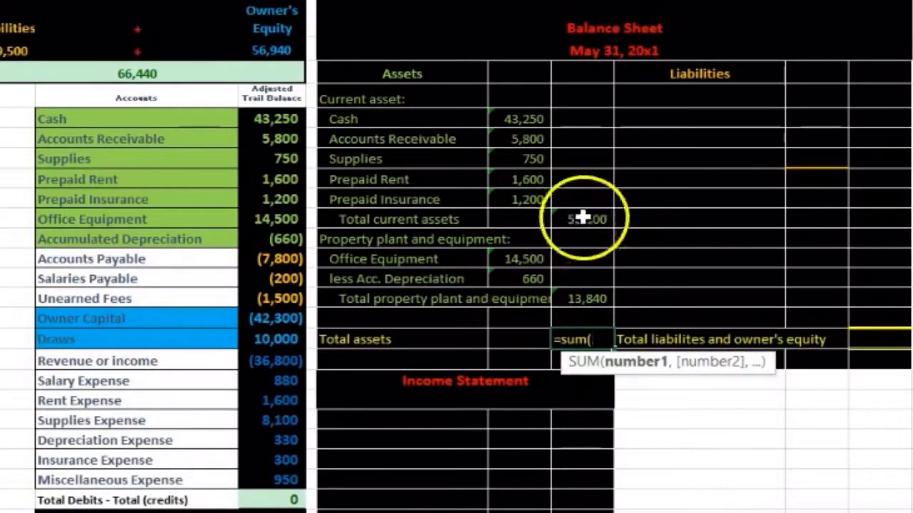
drag(583, 223, 585, 297)
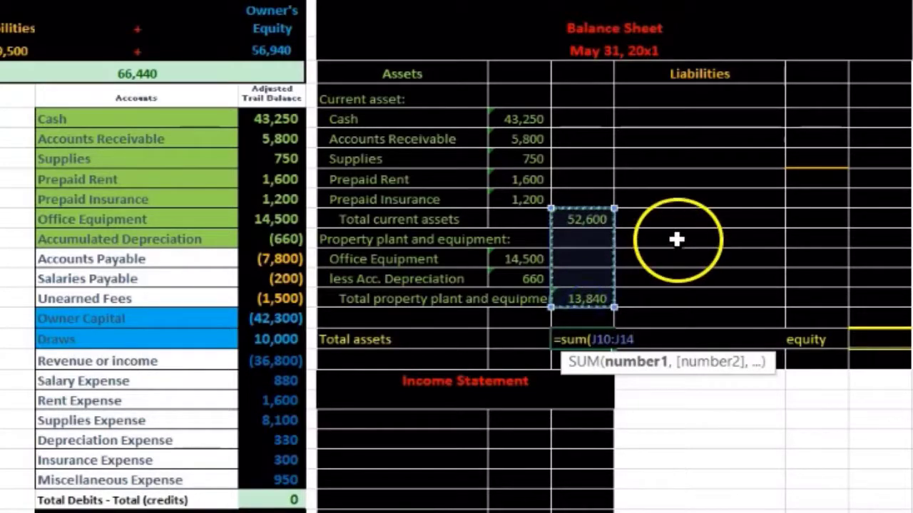
key(Return)
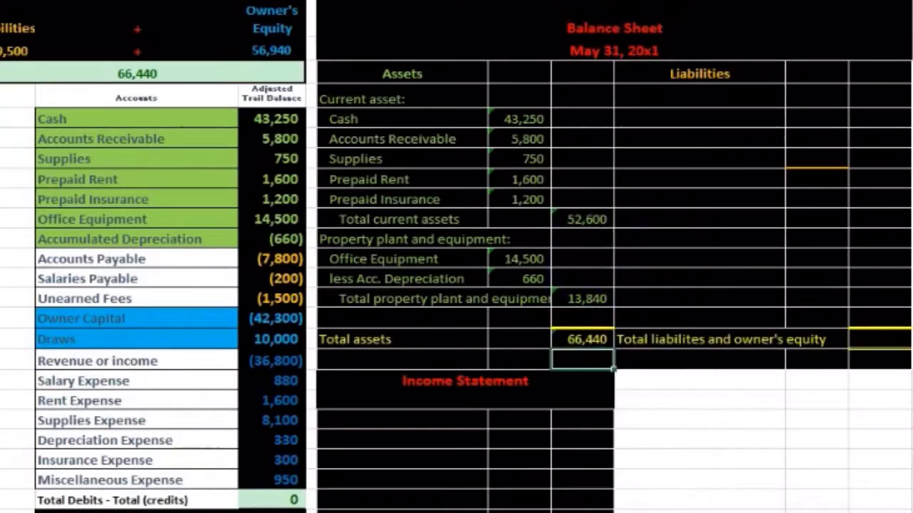
Check Total assets by computing 52600+13840 in the Calculator and by selecting the trial balance amounts from Cash through Accumulated Depreciation
click(642, 507)
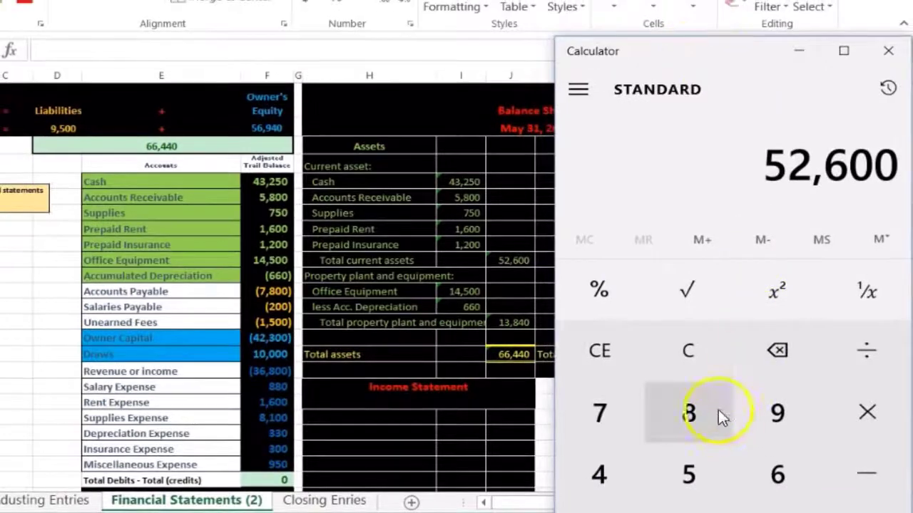
click(718, 348)
text(52600+1384)
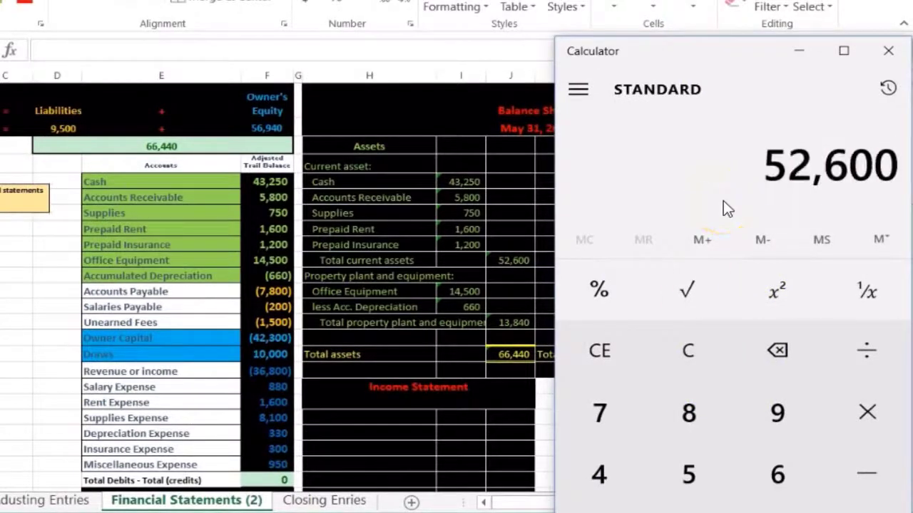
text(0=)
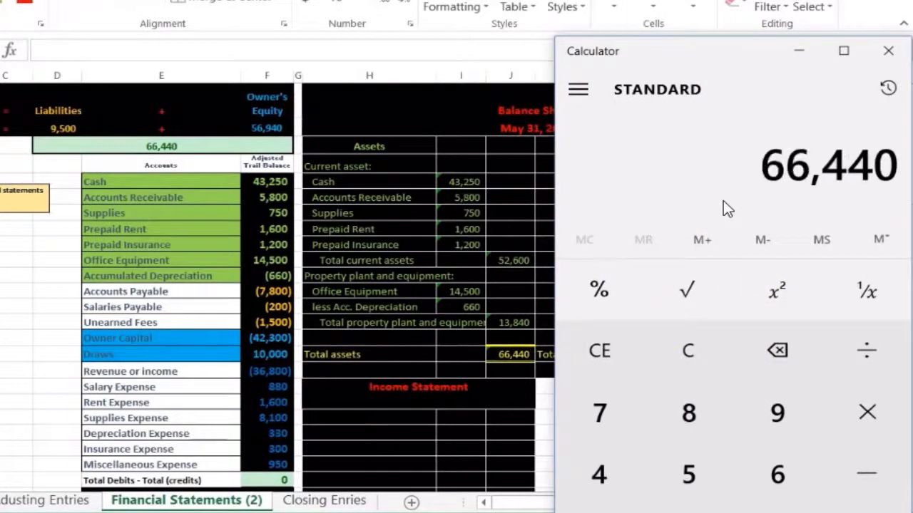
click(603, 346)
click(510, 368)
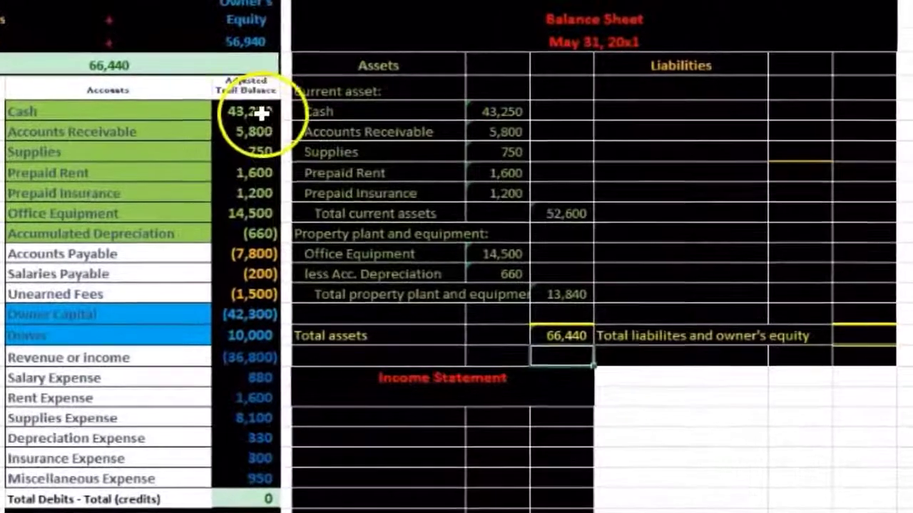
drag(262, 112, 261, 235)
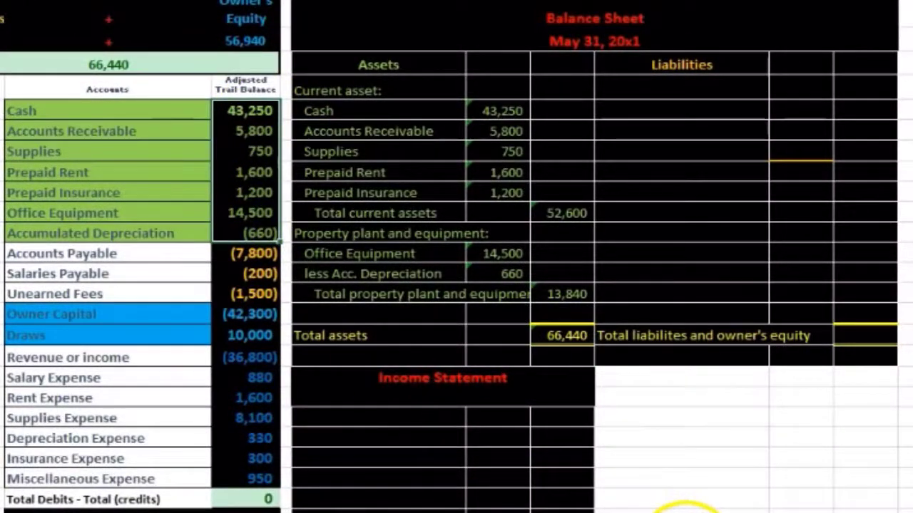
click(261, 234)
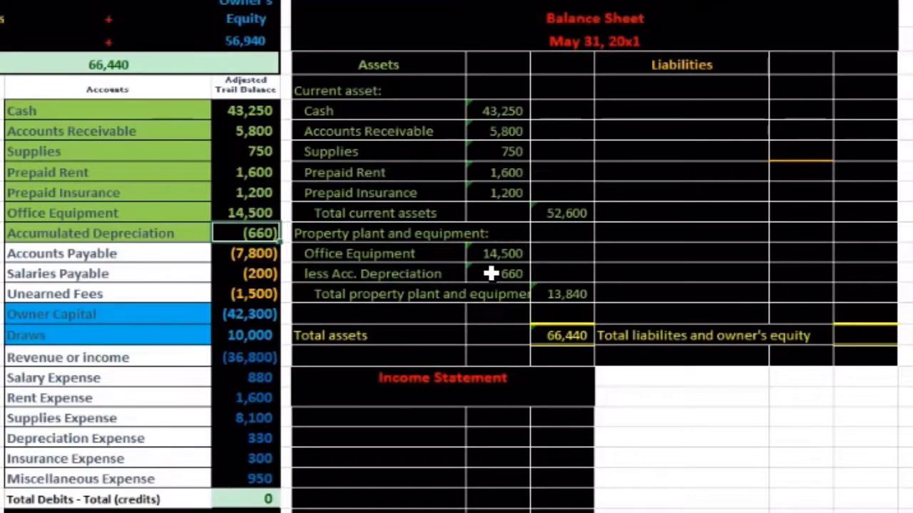
key(Right)
key(Right)
key(Right)
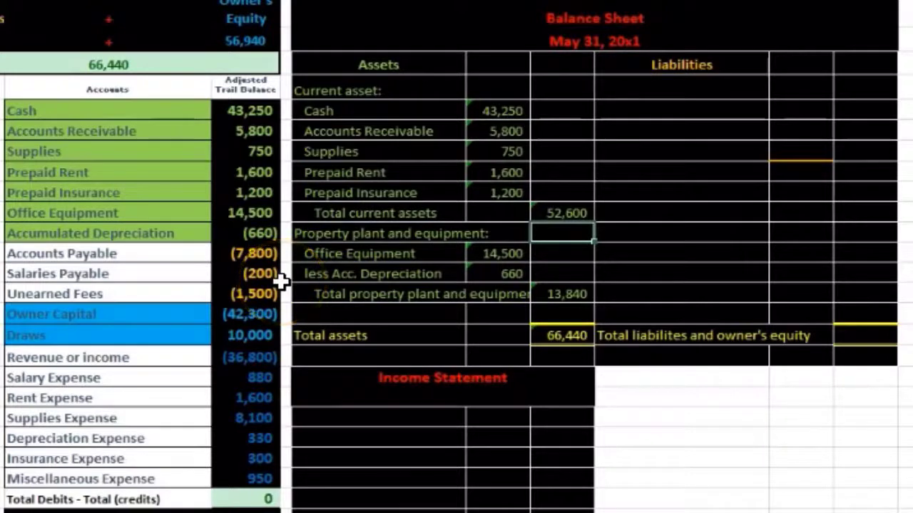
Enter the subheading "Current liabilities:" in the first row under the Liabilities heading of the balance sheet
drag(122, 253, 127, 291)
click(637, 90)
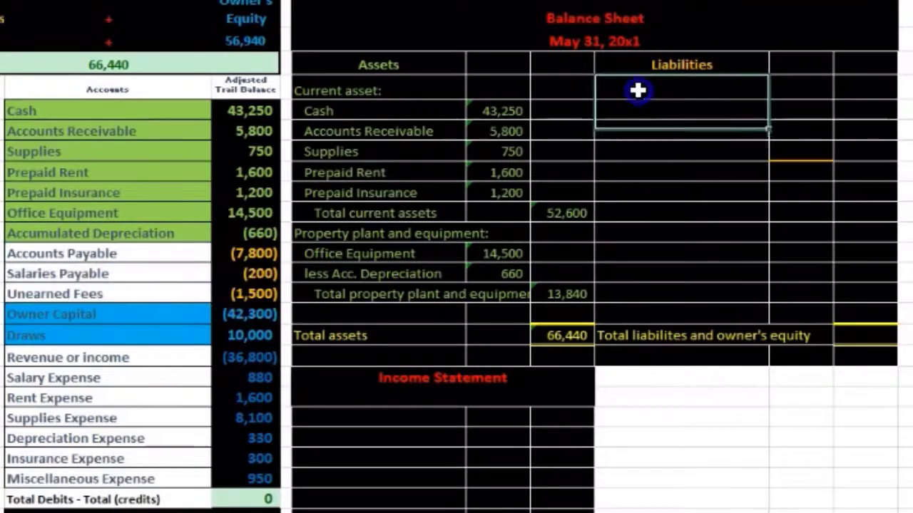
click(637, 90)
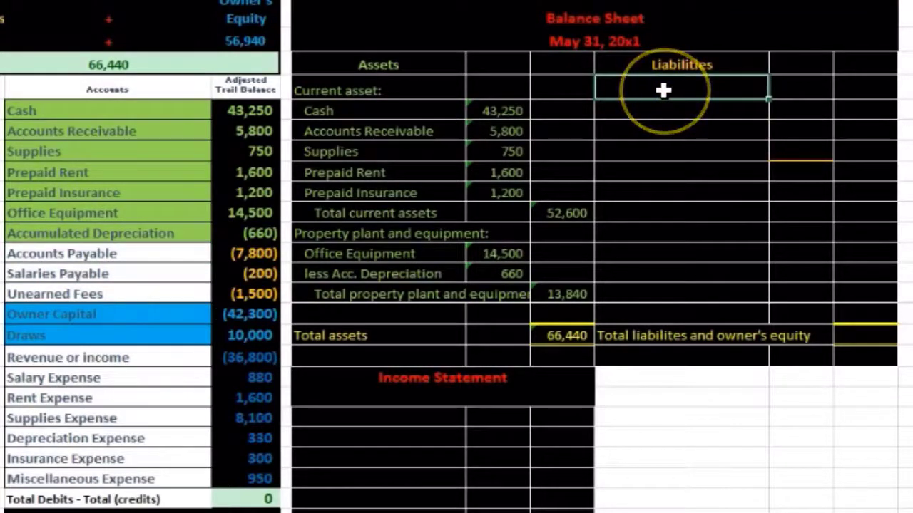
text(current )
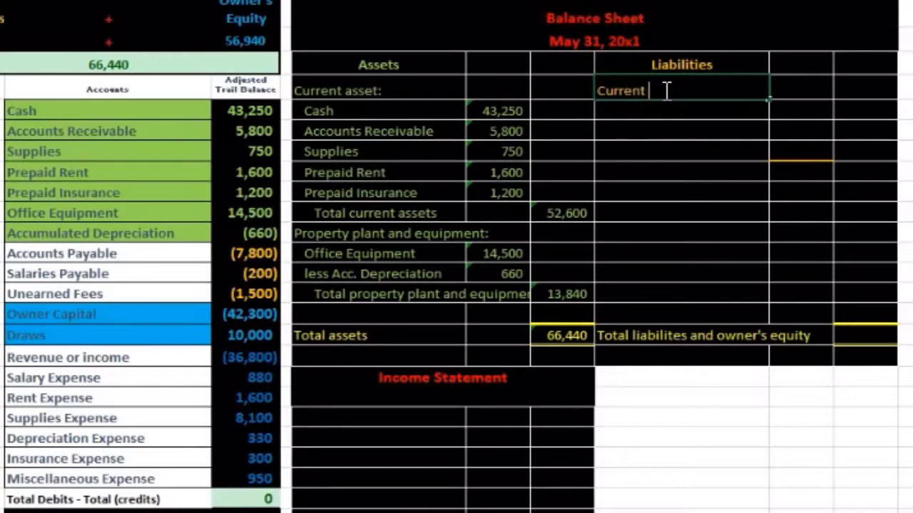
text(liabil)
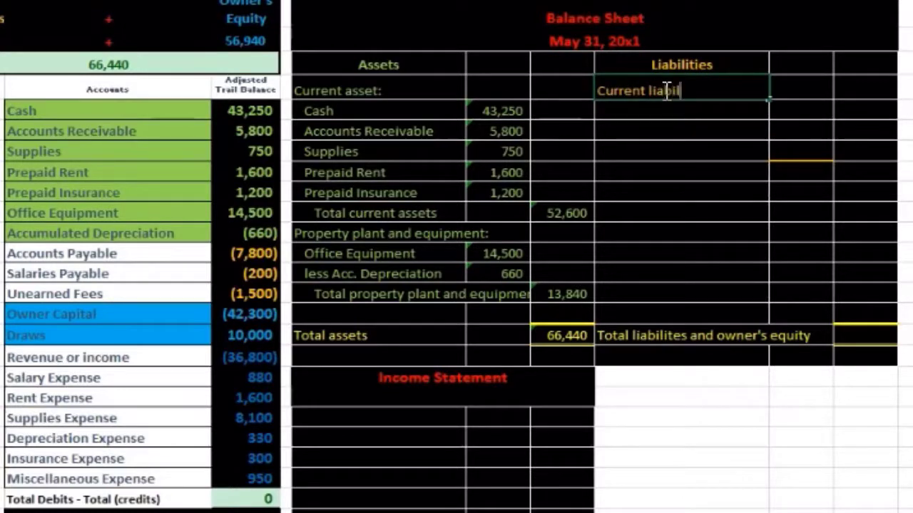
text(ities:)
key(Return)
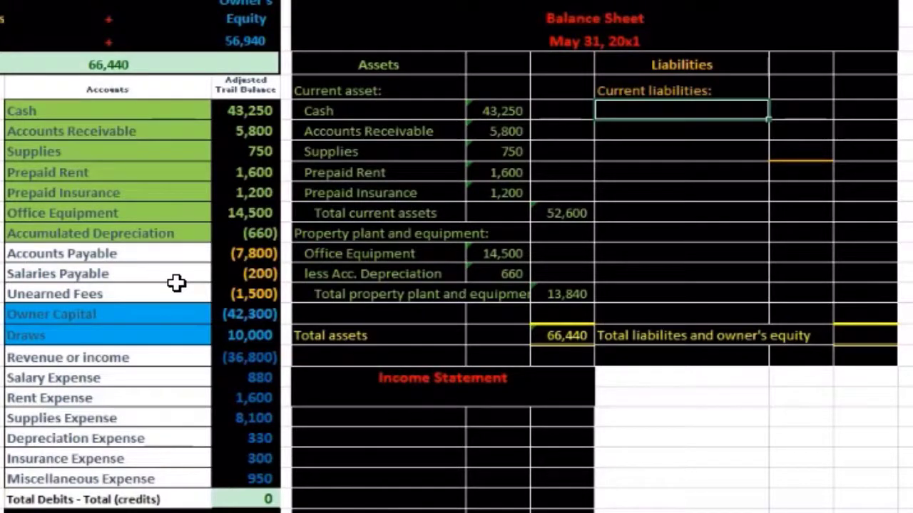
Copy the Accounts Payable, Salaries Payable and Unearned Fees names from the trial balance and paste them as values below Current liabilities
click(159, 258)
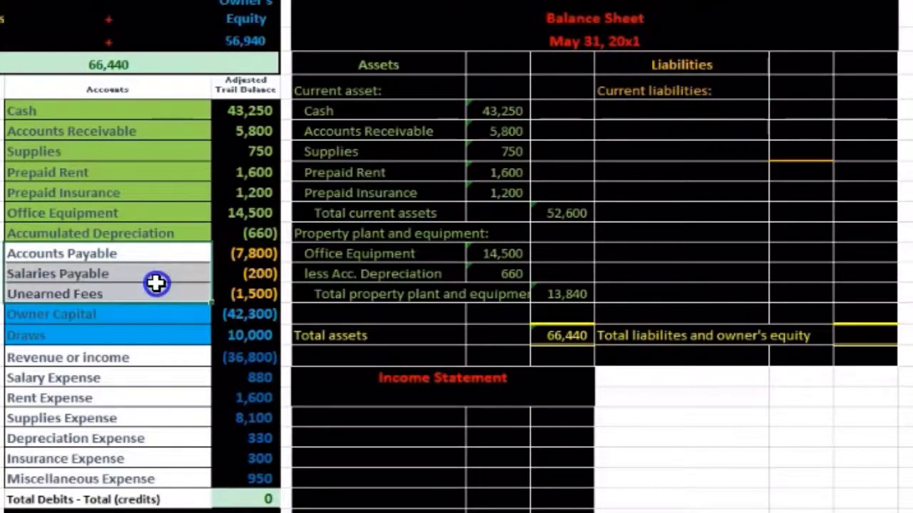
right_click(155, 285)
key(ctrl+c)
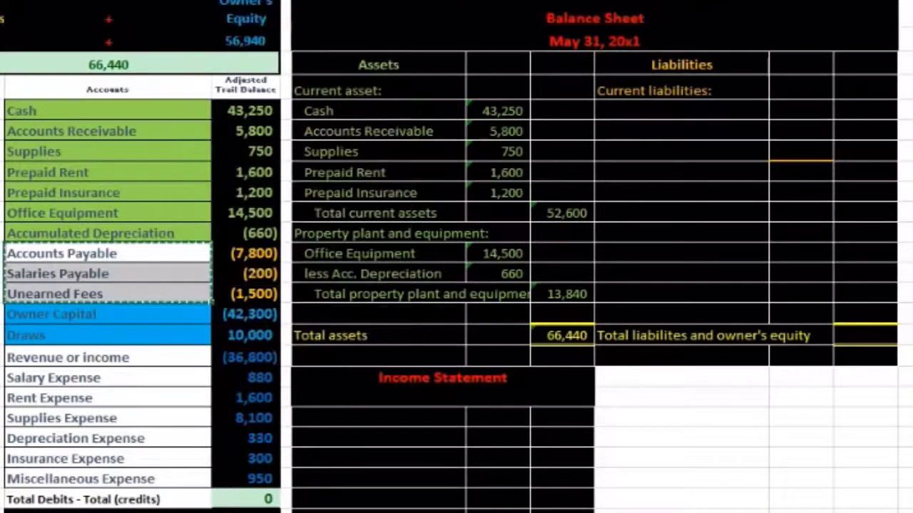
click(628, 99)
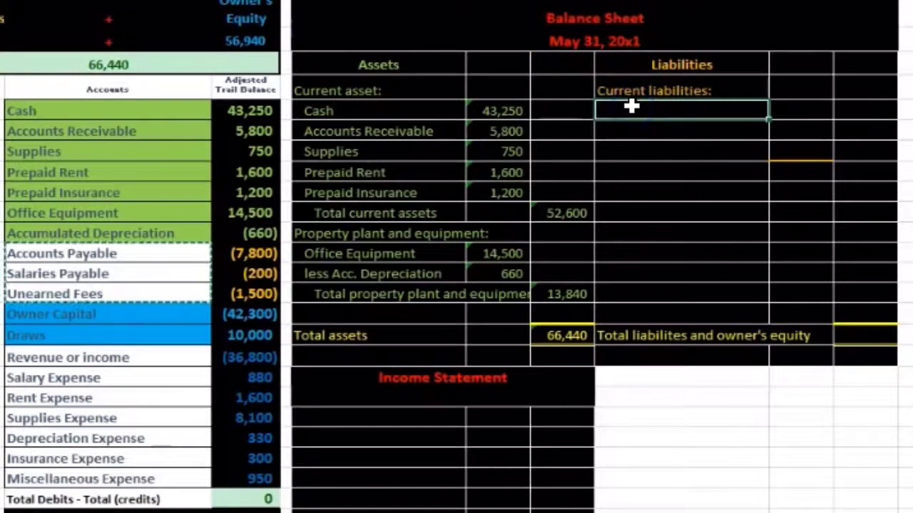
right_click(631, 106)
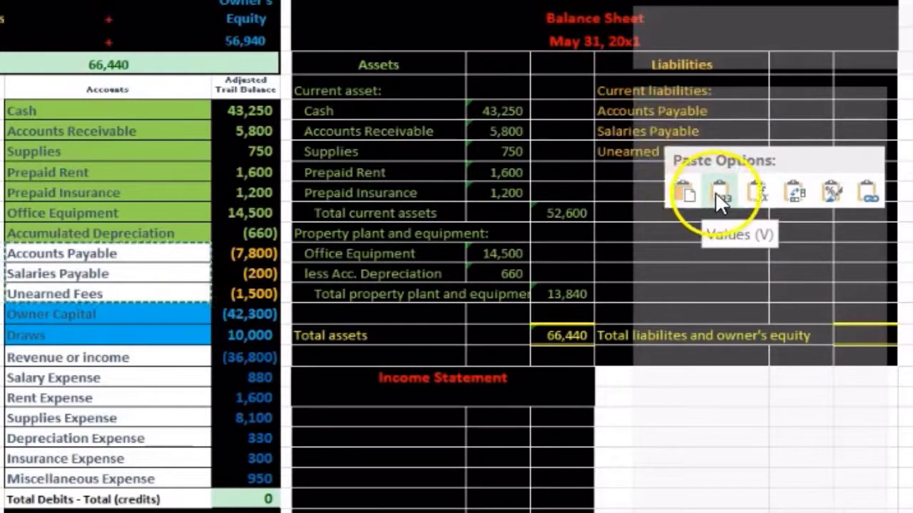
click(718, 193)
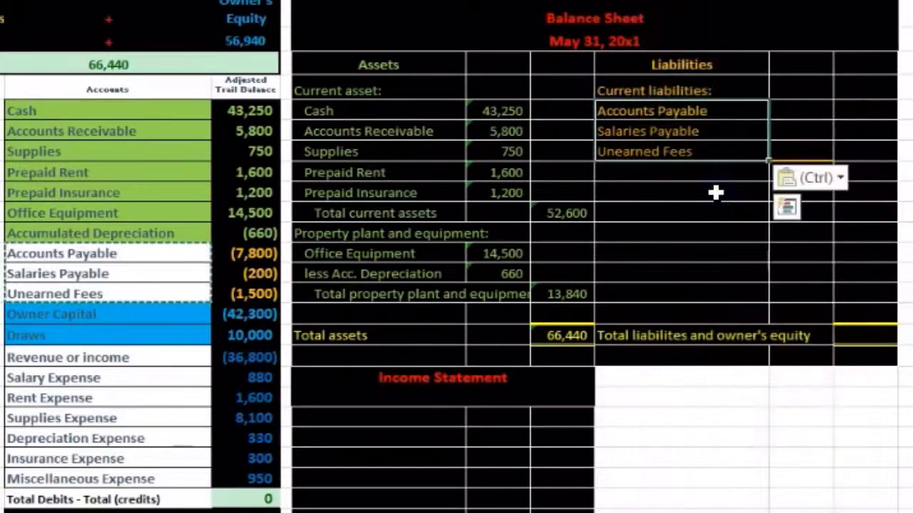